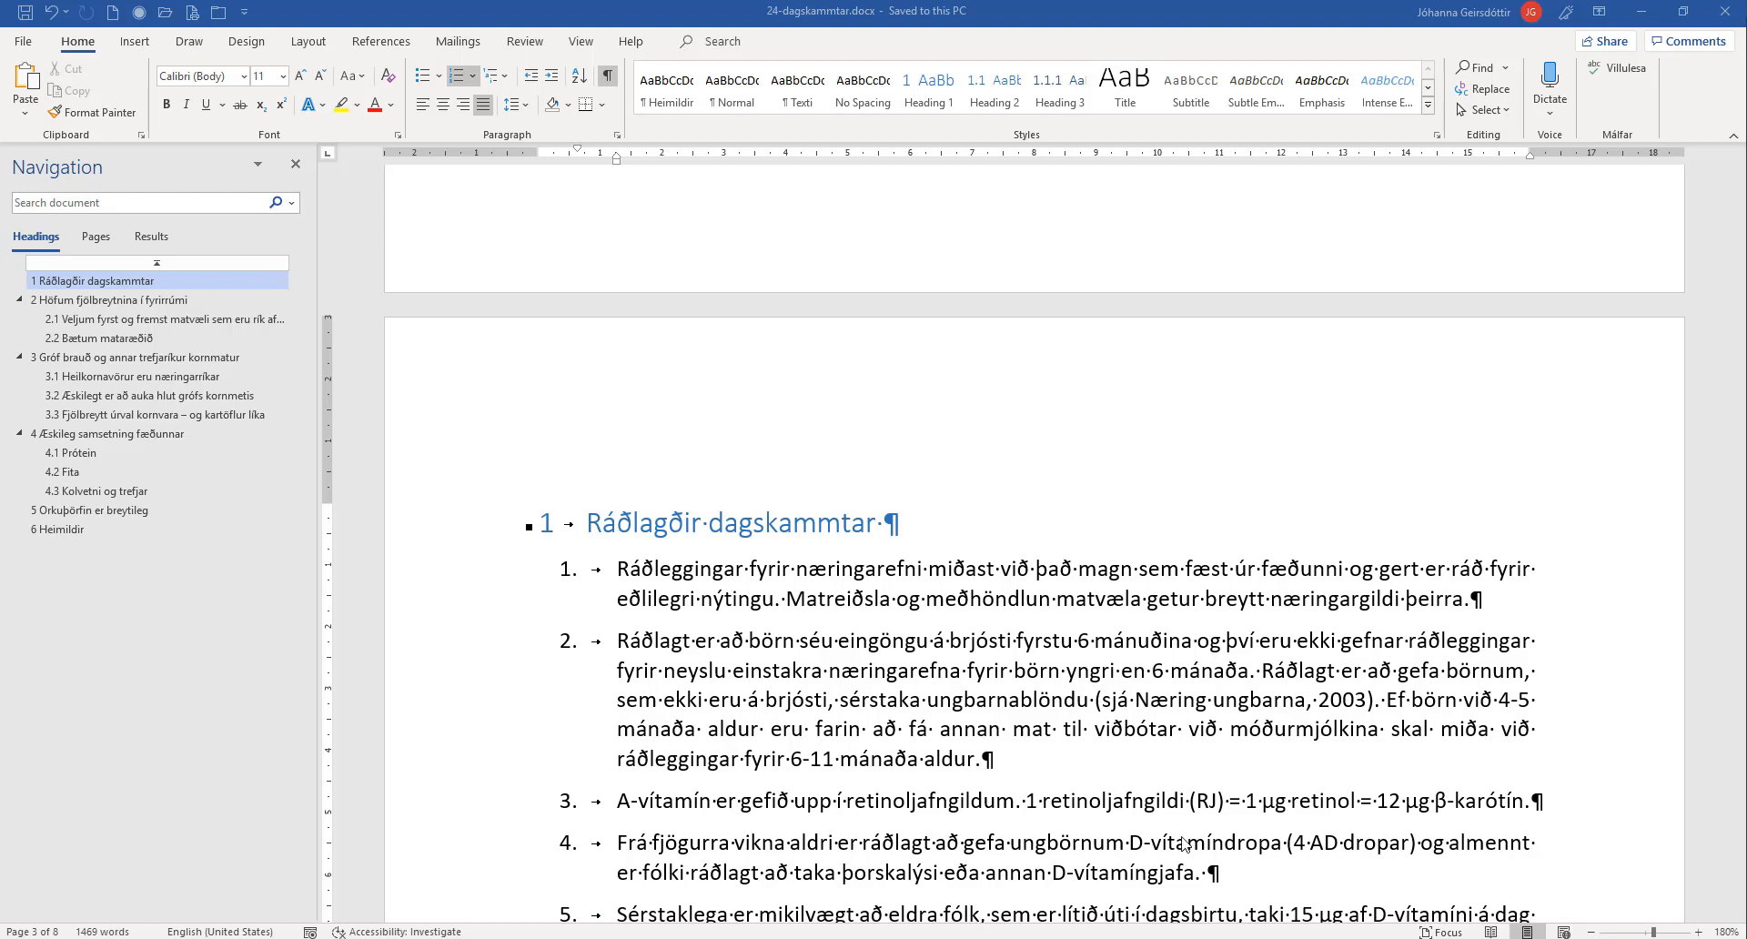
Open the header of section 2 for editing and turn off Different First Page and Link to Previous.
left_click(809, 642)
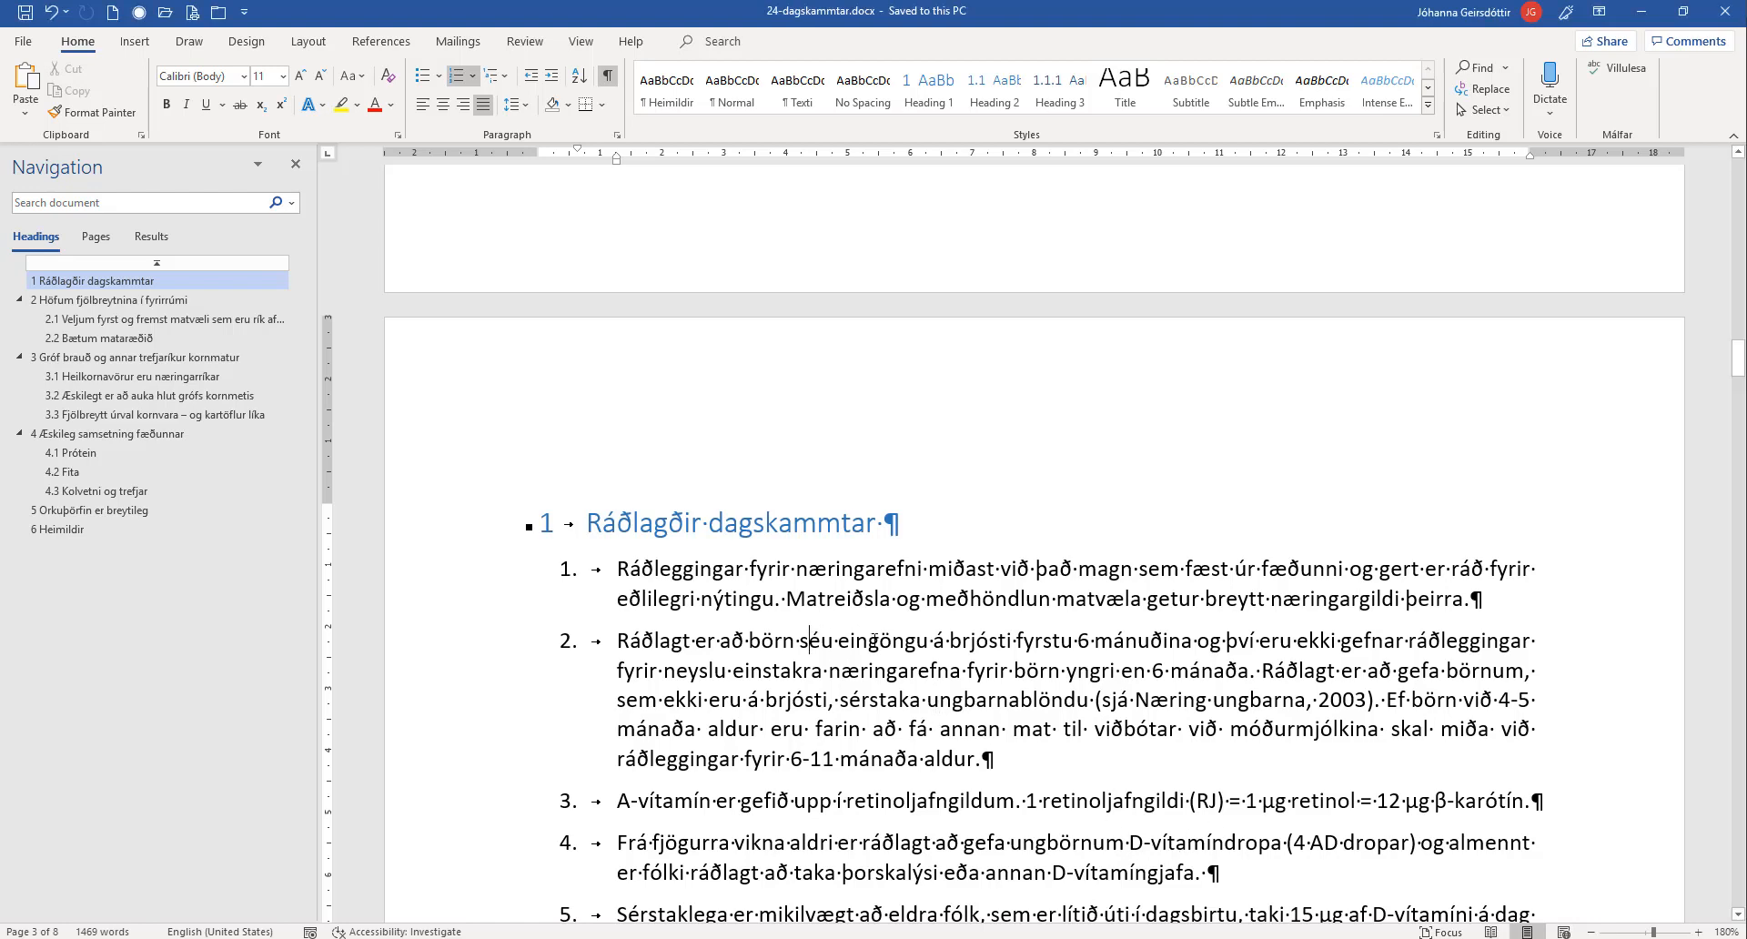
scroll(916, 692, "up", 10)
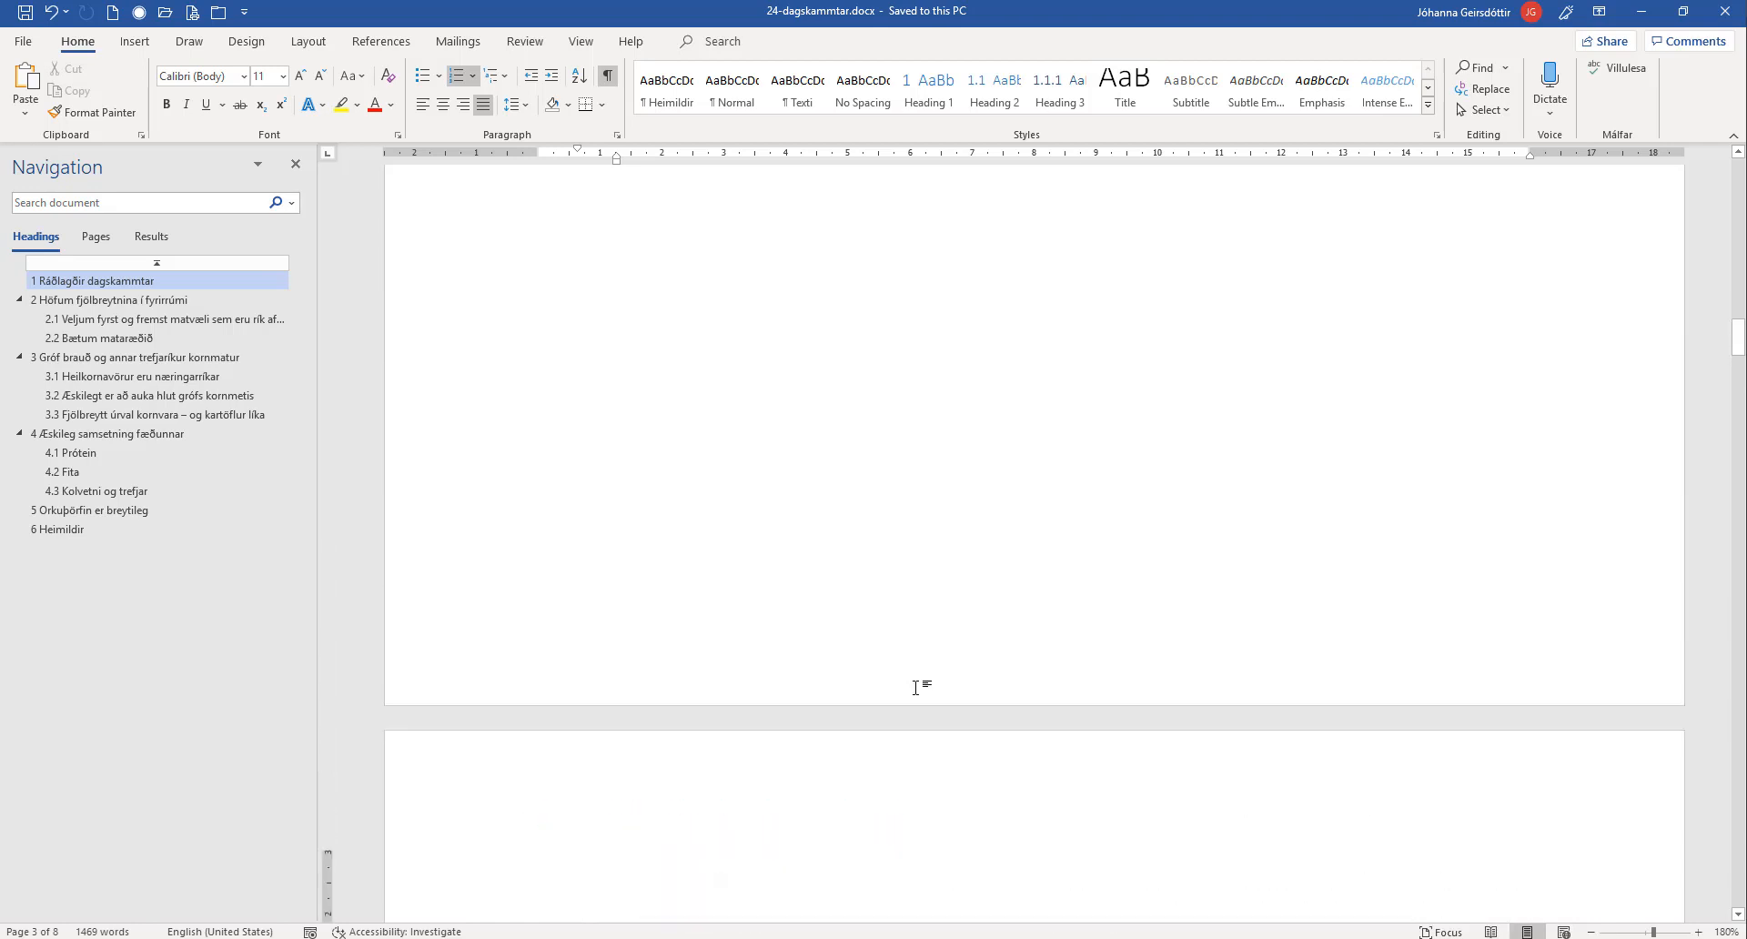
scroll(919, 680, "up", 5)
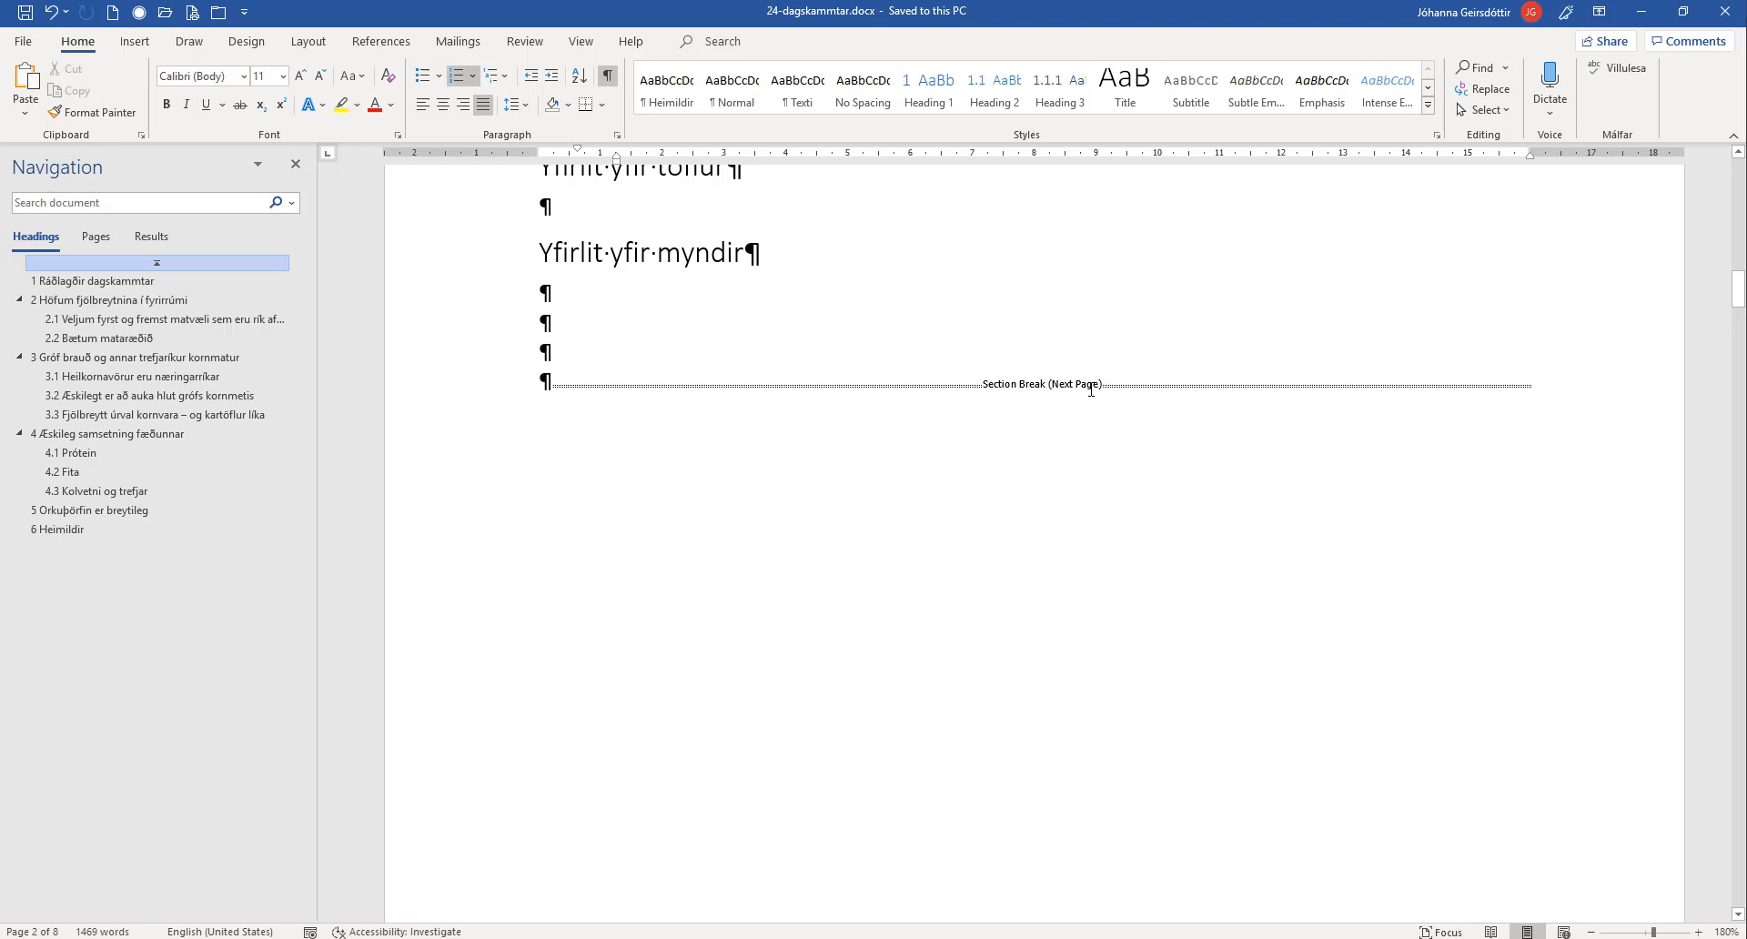
scroll(946, 600, "down", 10)
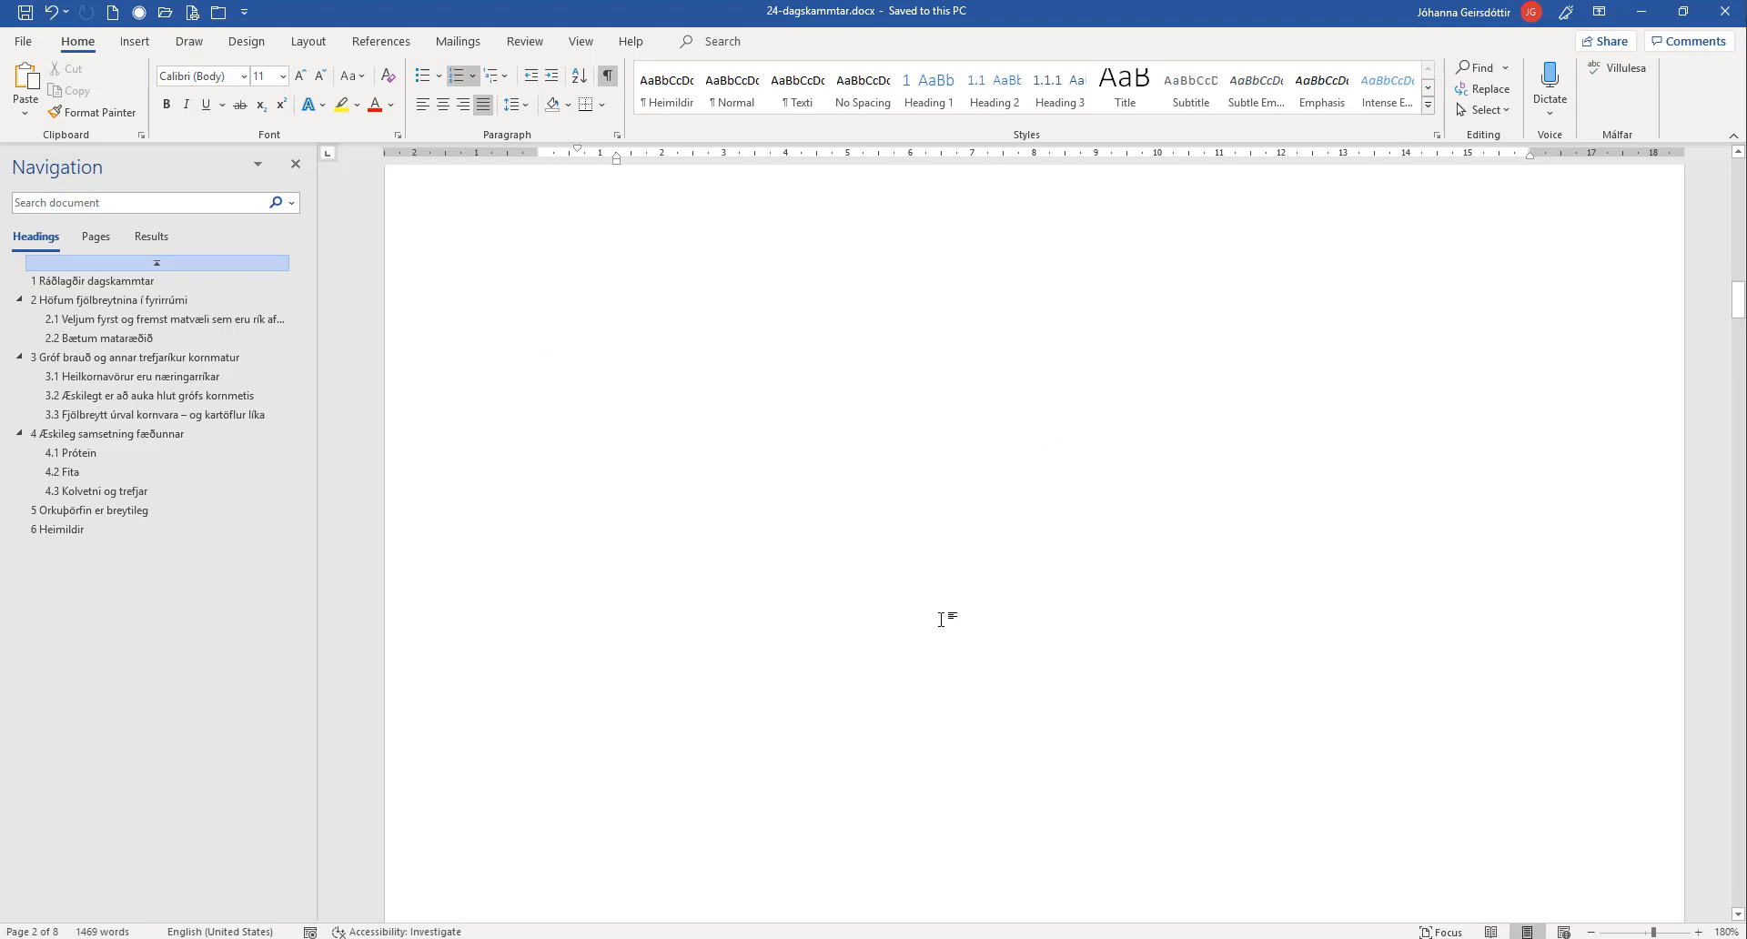
scroll(943, 621, "down", 3)
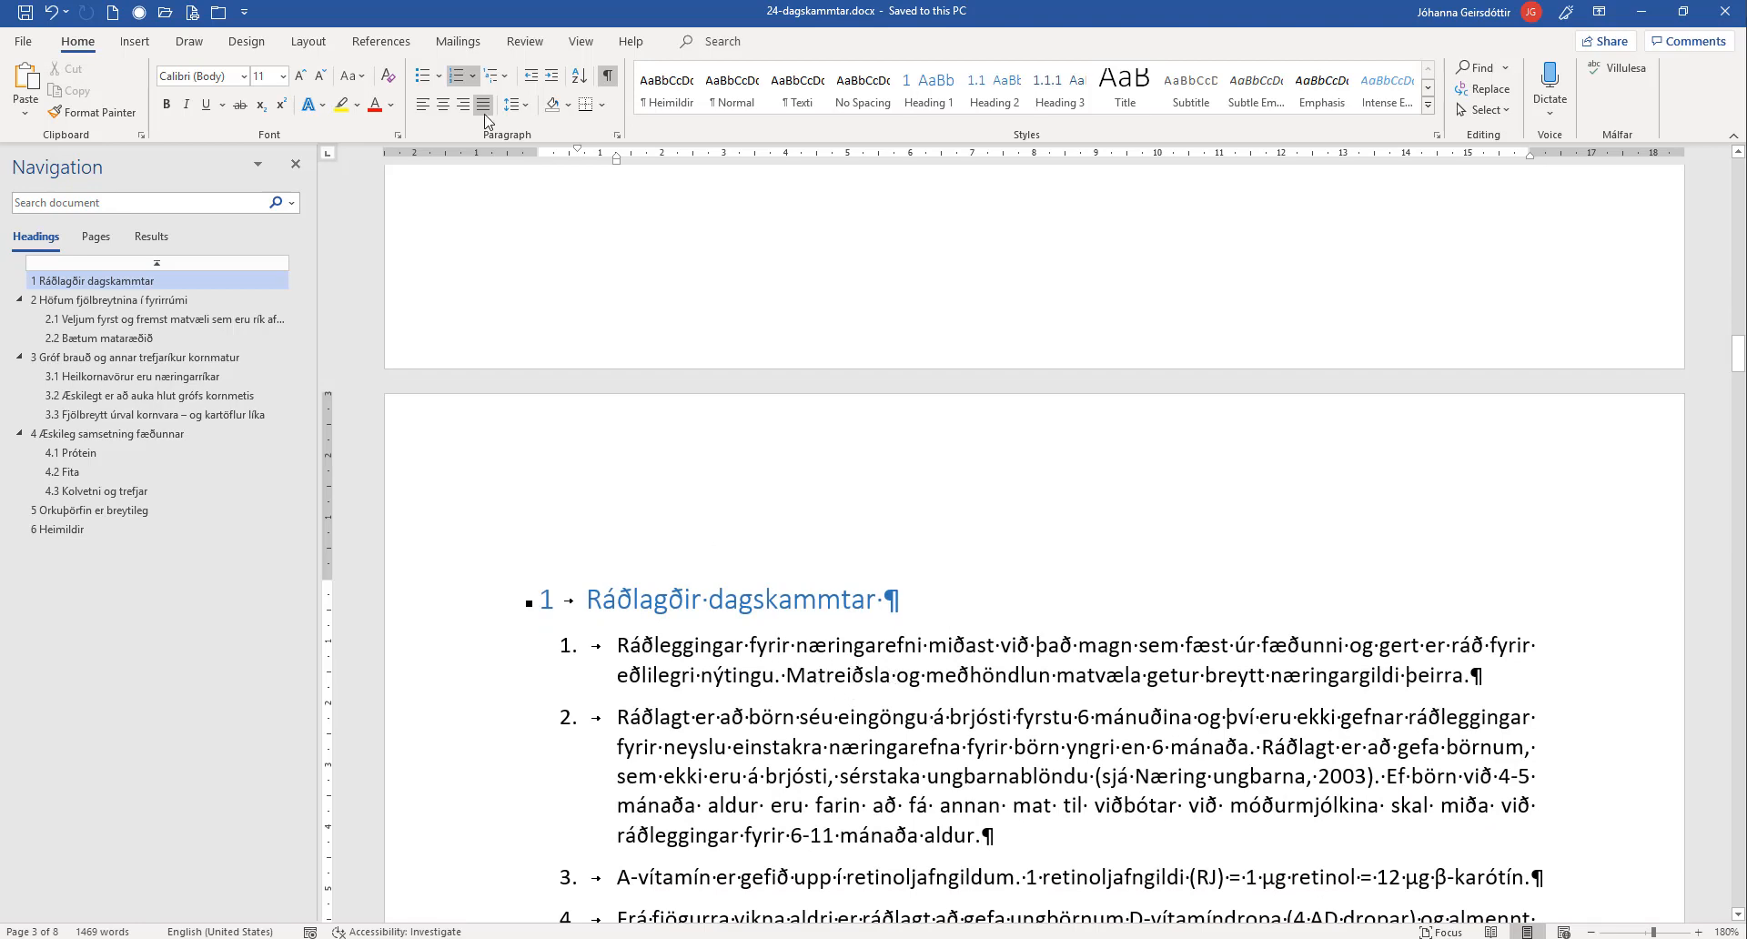
left_click(135, 43)
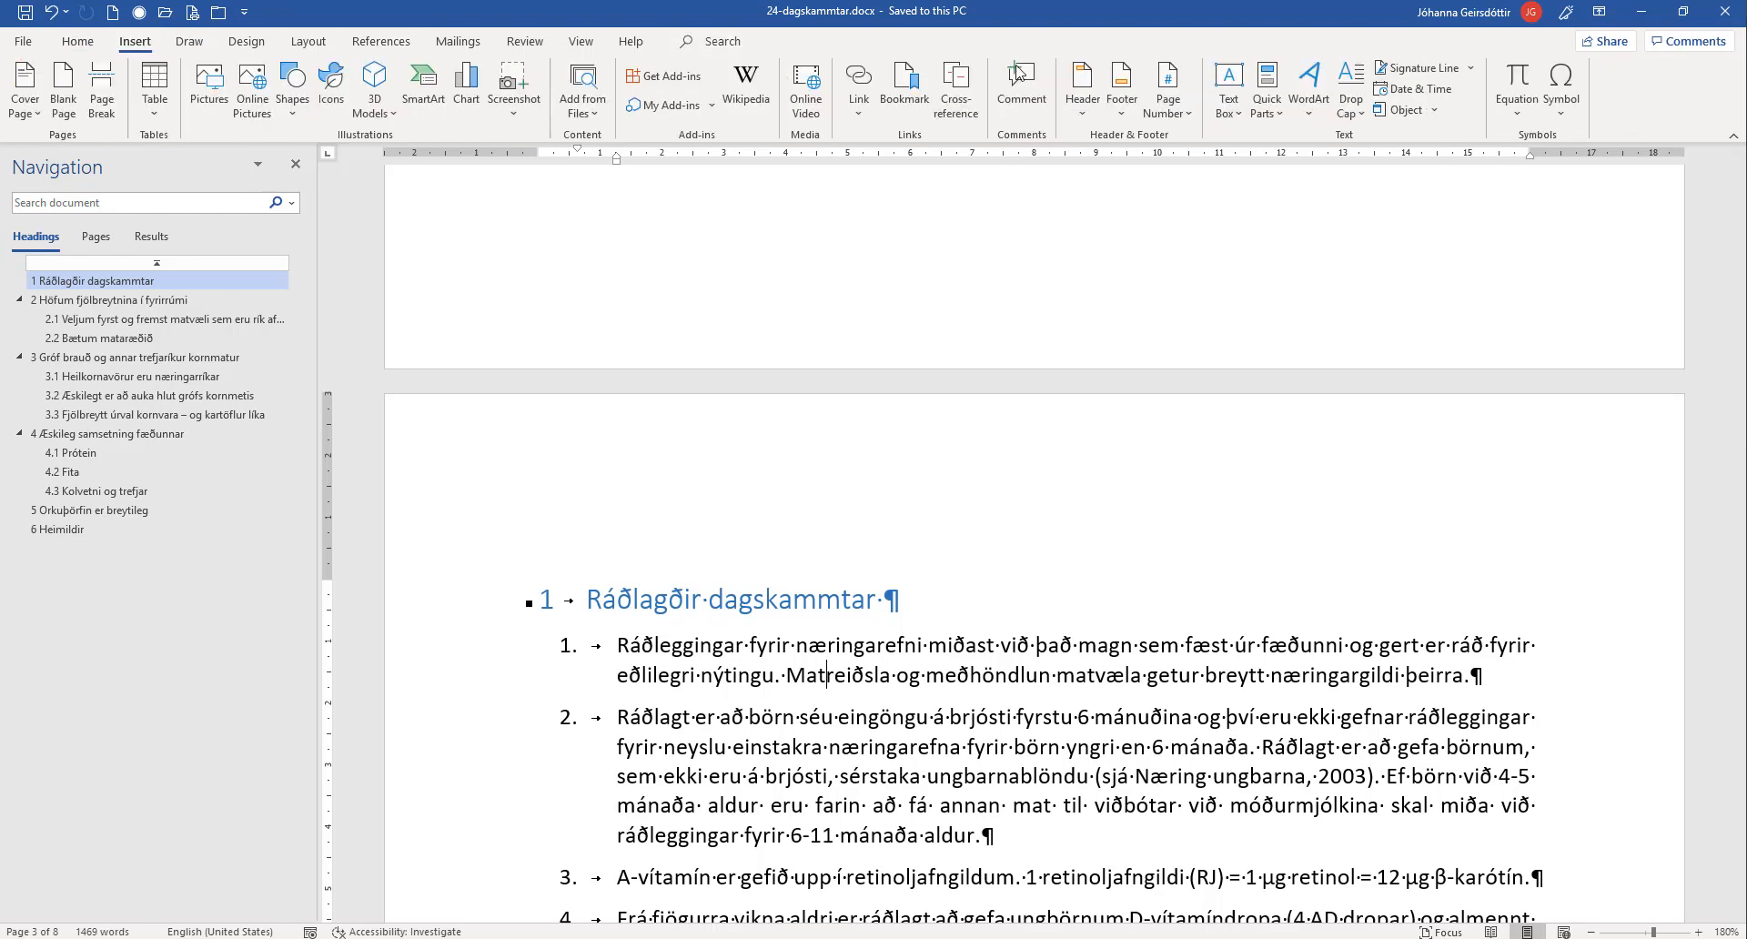
left_click(1085, 100)
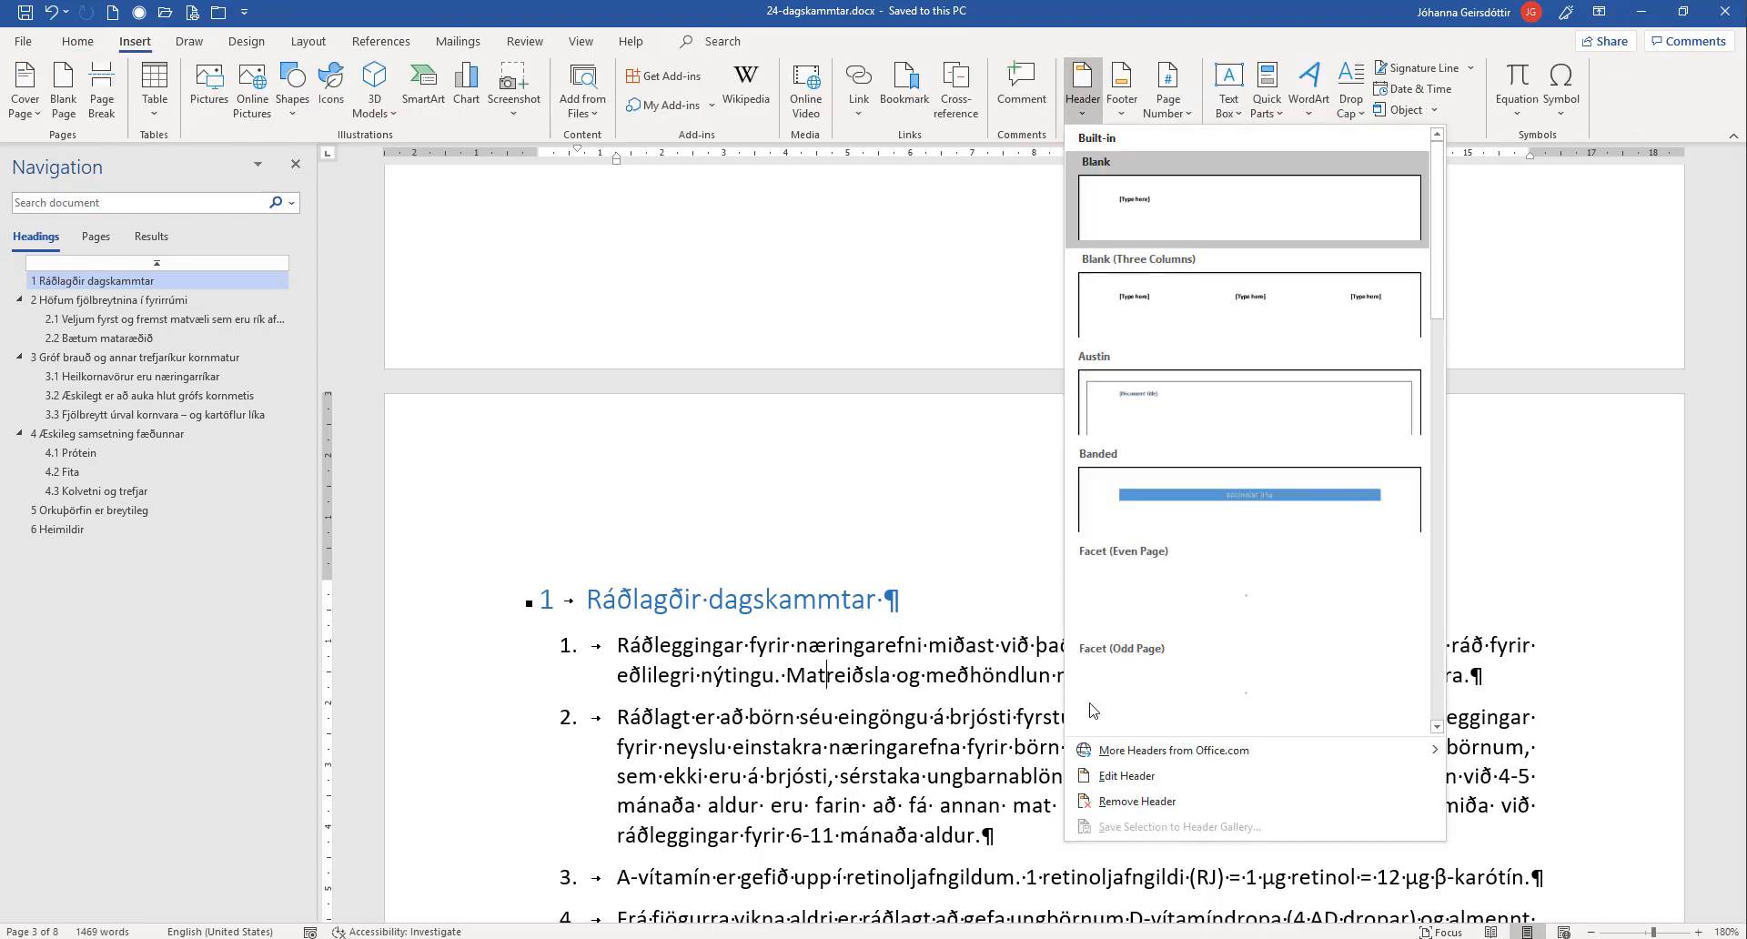
left_click(1128, 779)
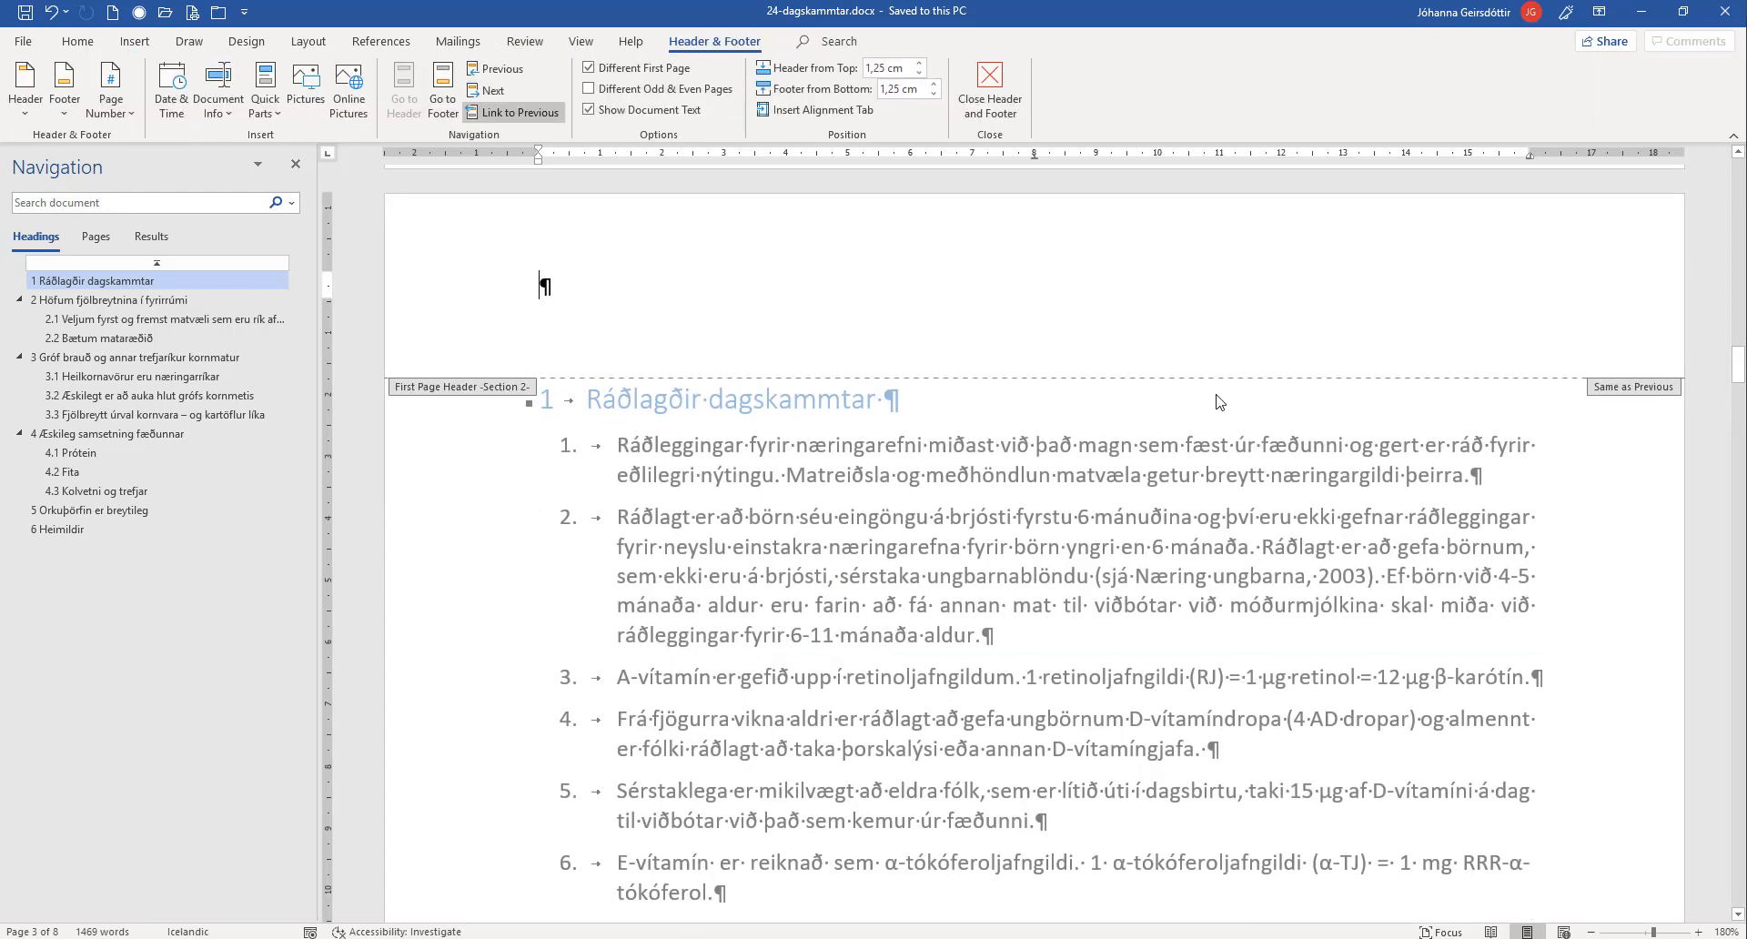
left_click(588, 68)
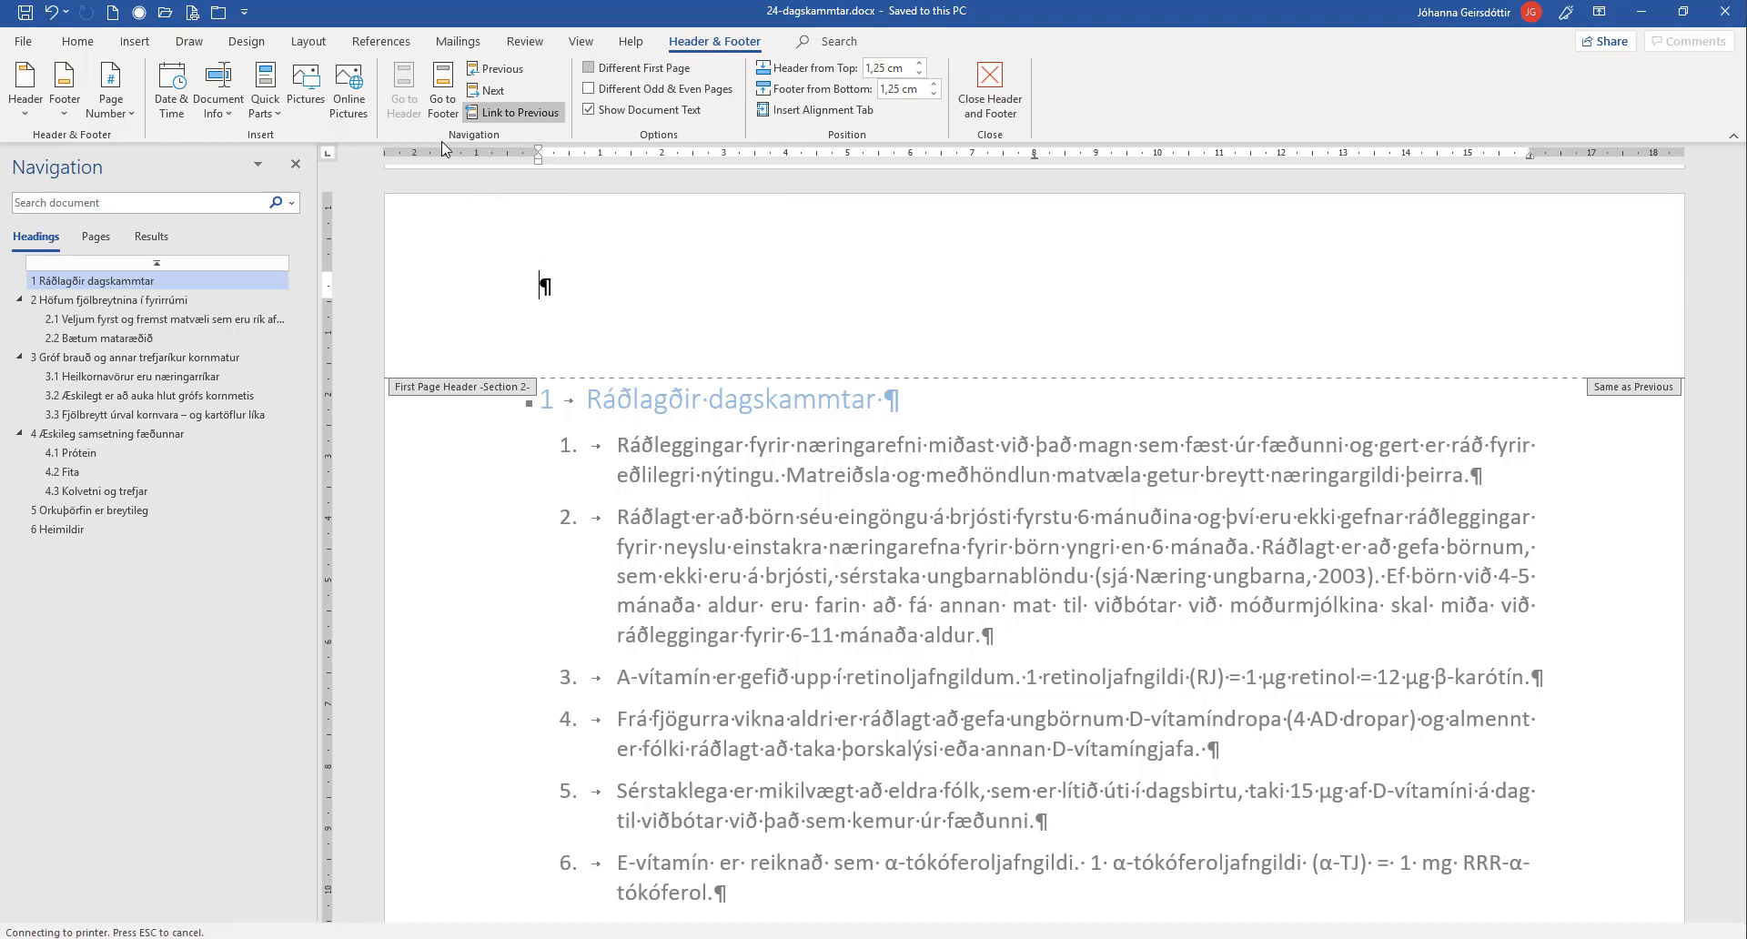
left_click(521, 118)
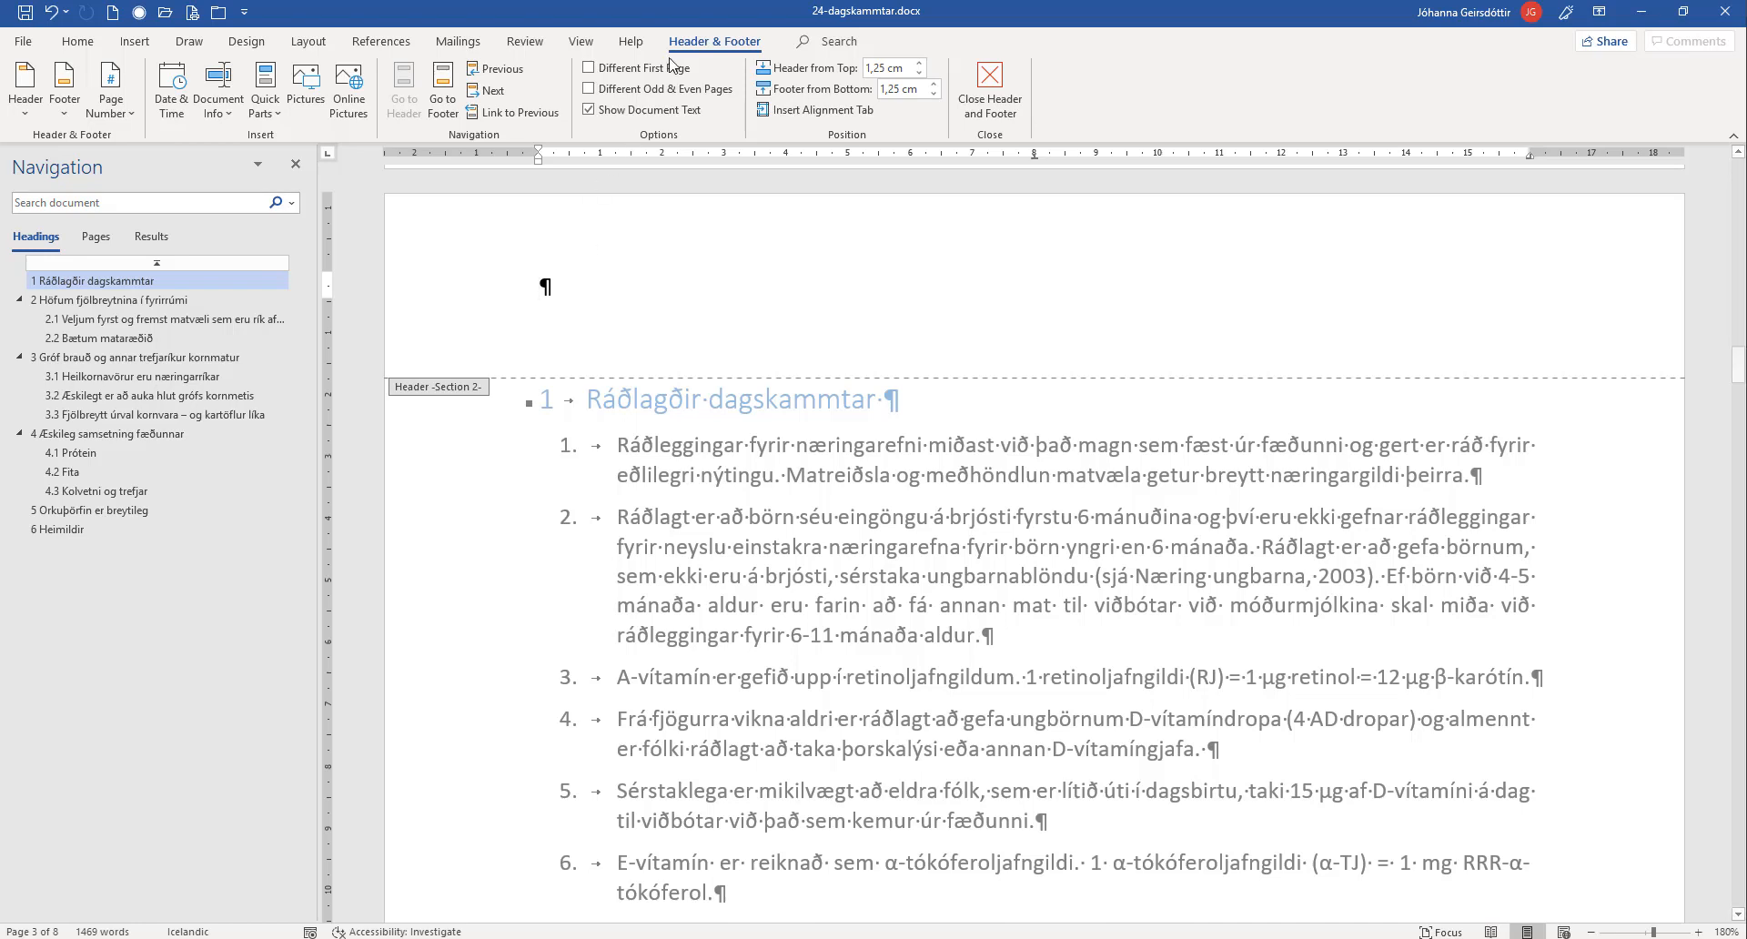
Insert a StyleRef field in the section 2 header that picks up the Heading 1 text.
left_click(264, 107)
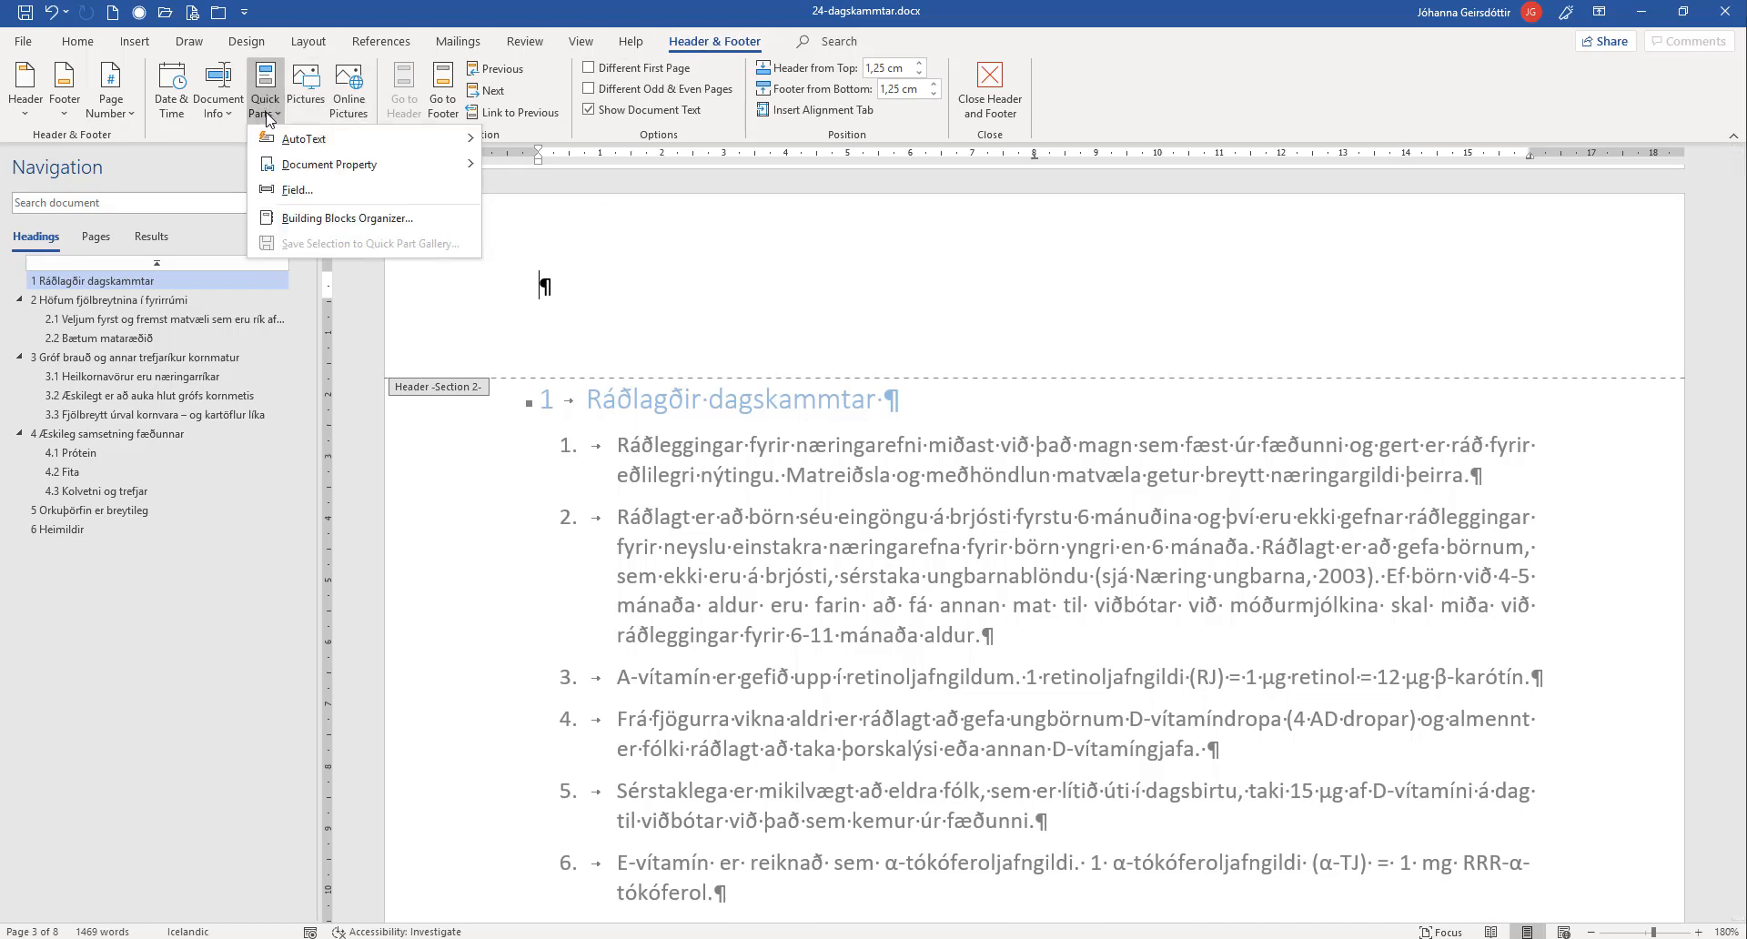
left_click(303, 193)
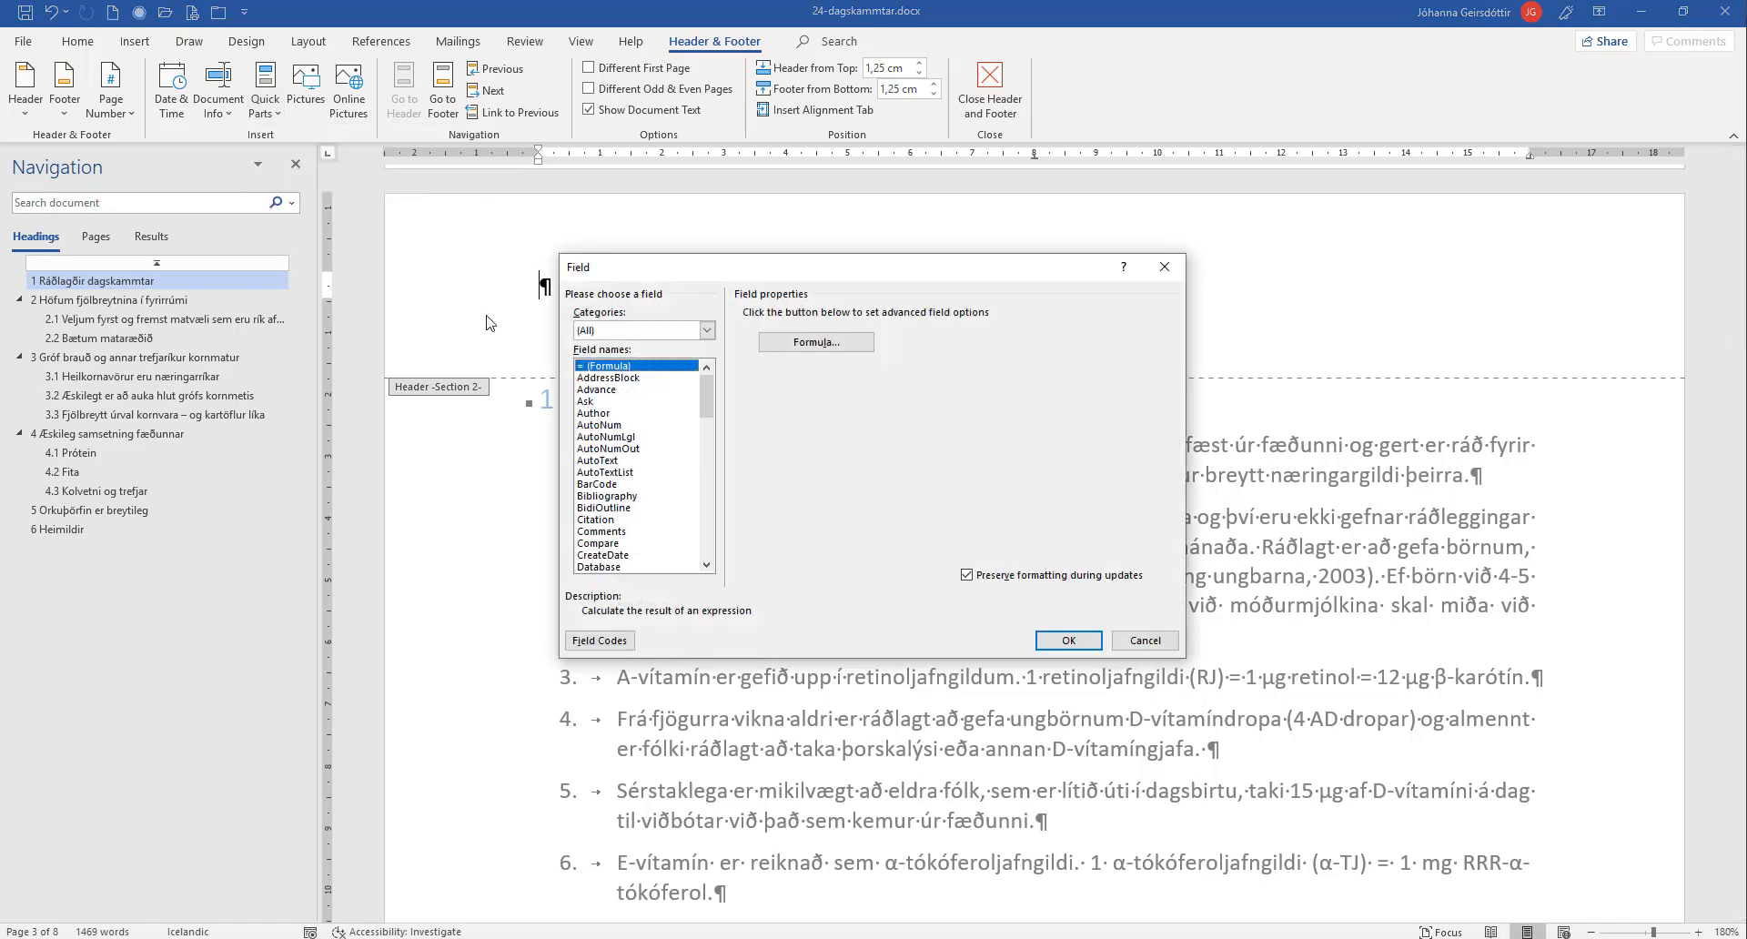
left_click_drag(707, 417, 685, 530)
left_click(673, 566)
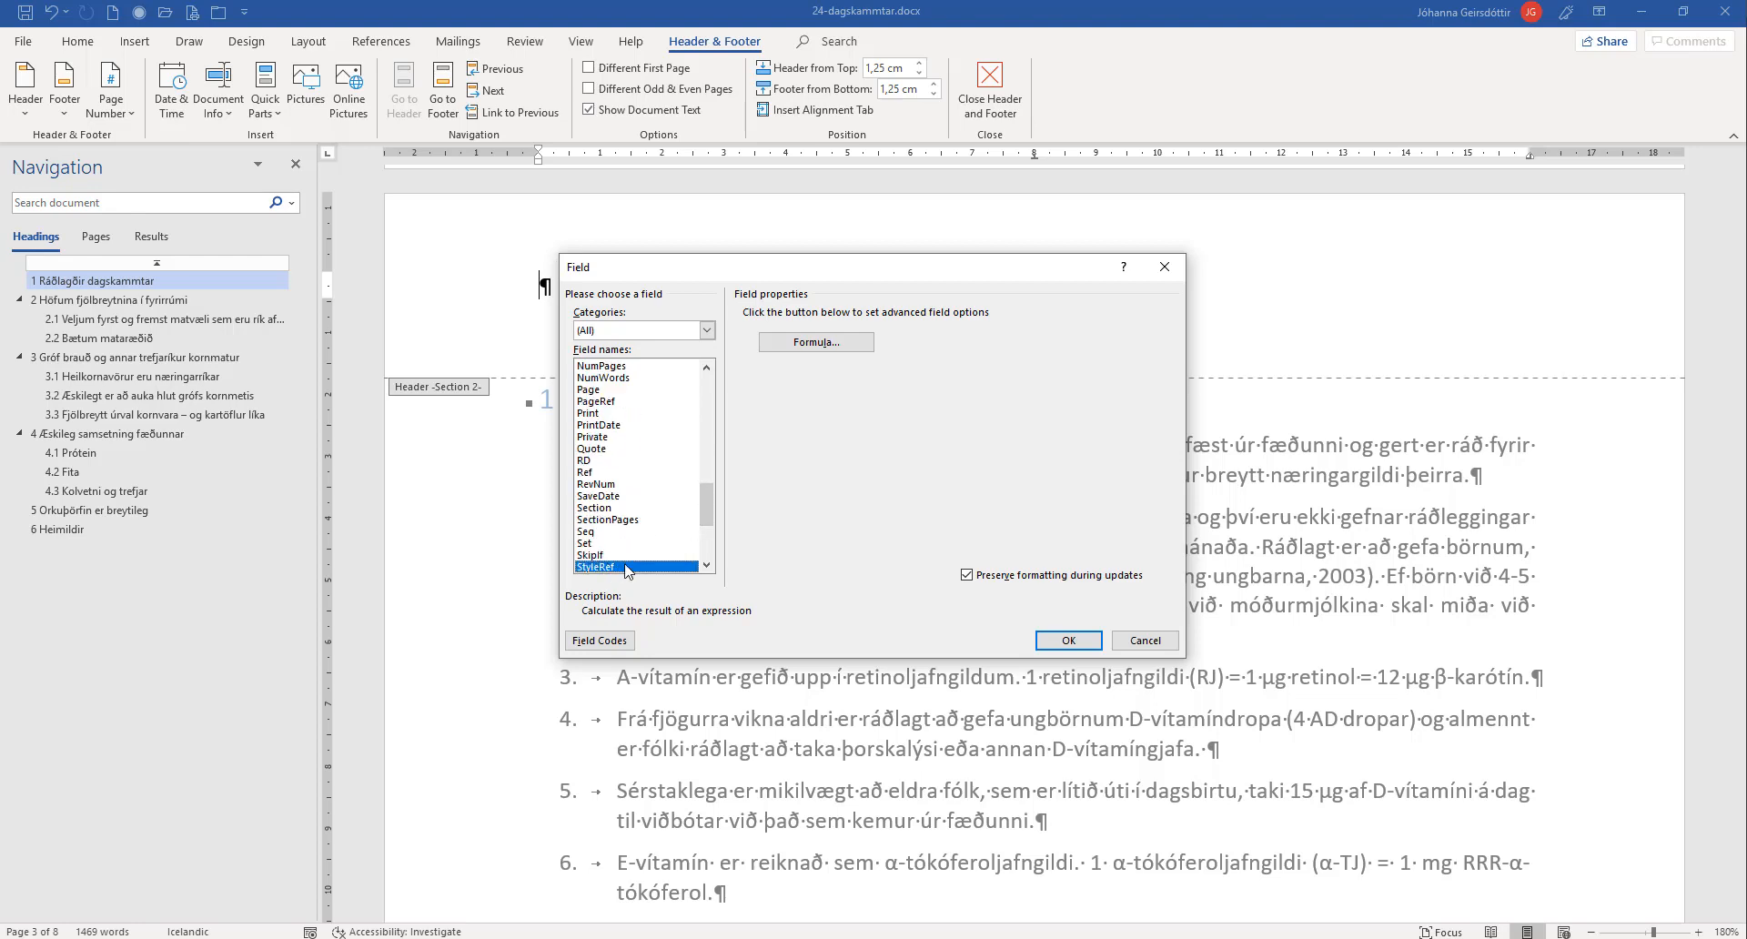
left_click(783, 437)
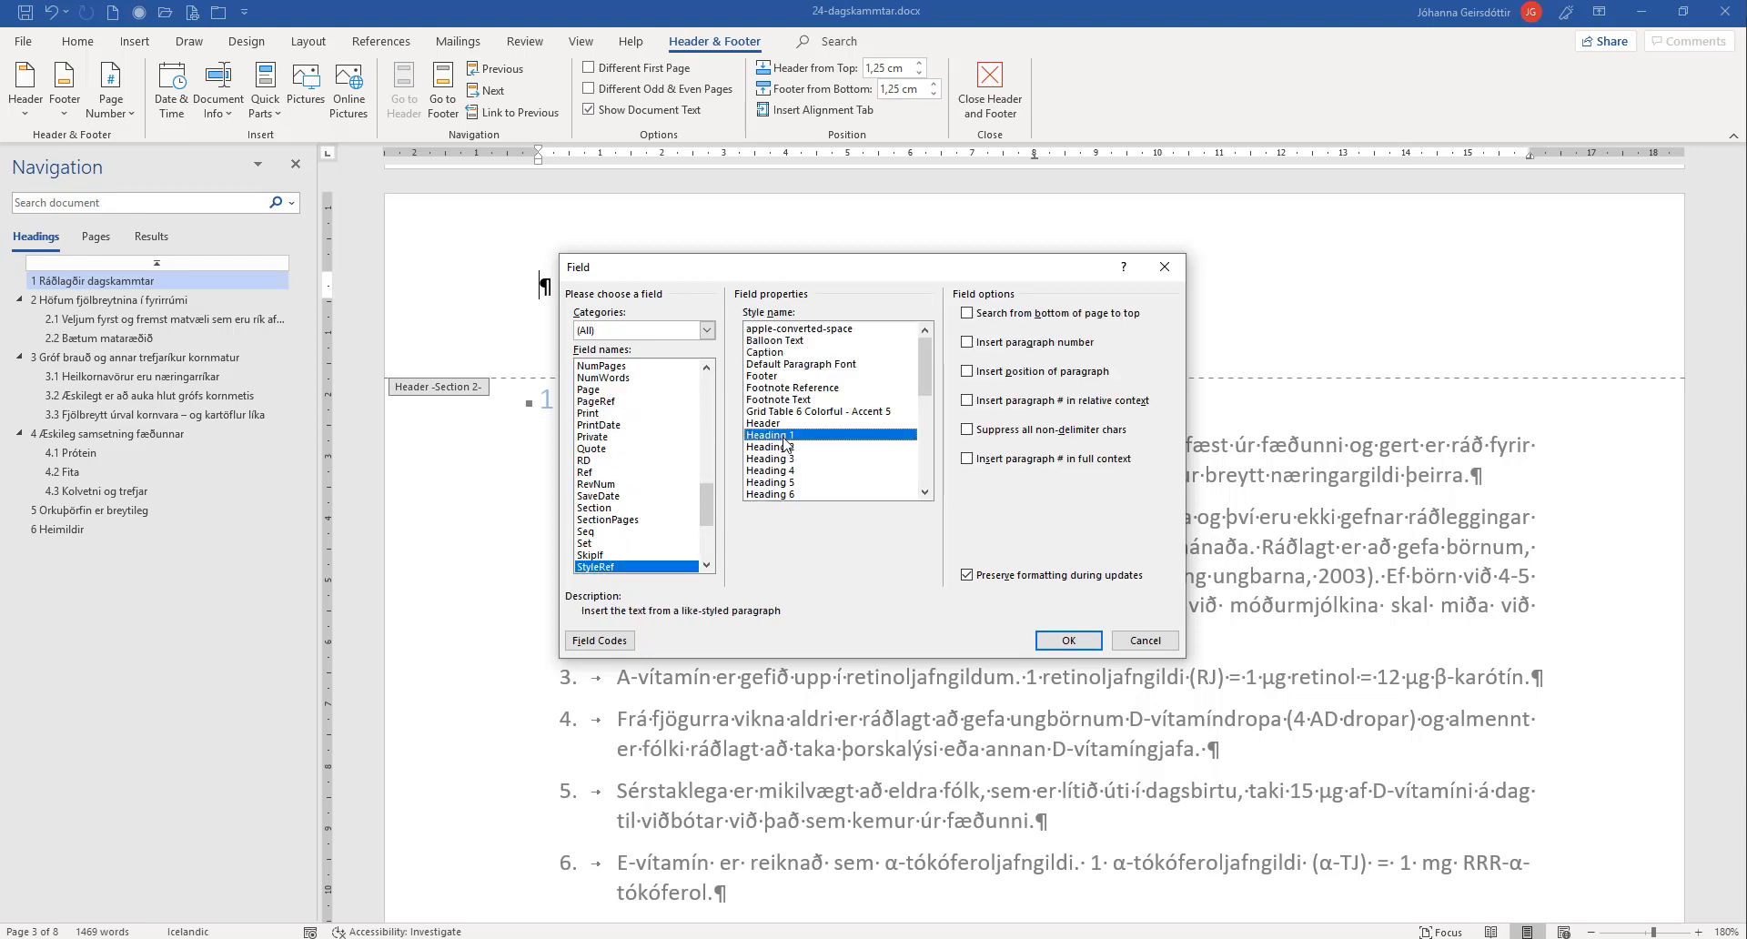
left_click(707, 565)
left_click(706, 565)
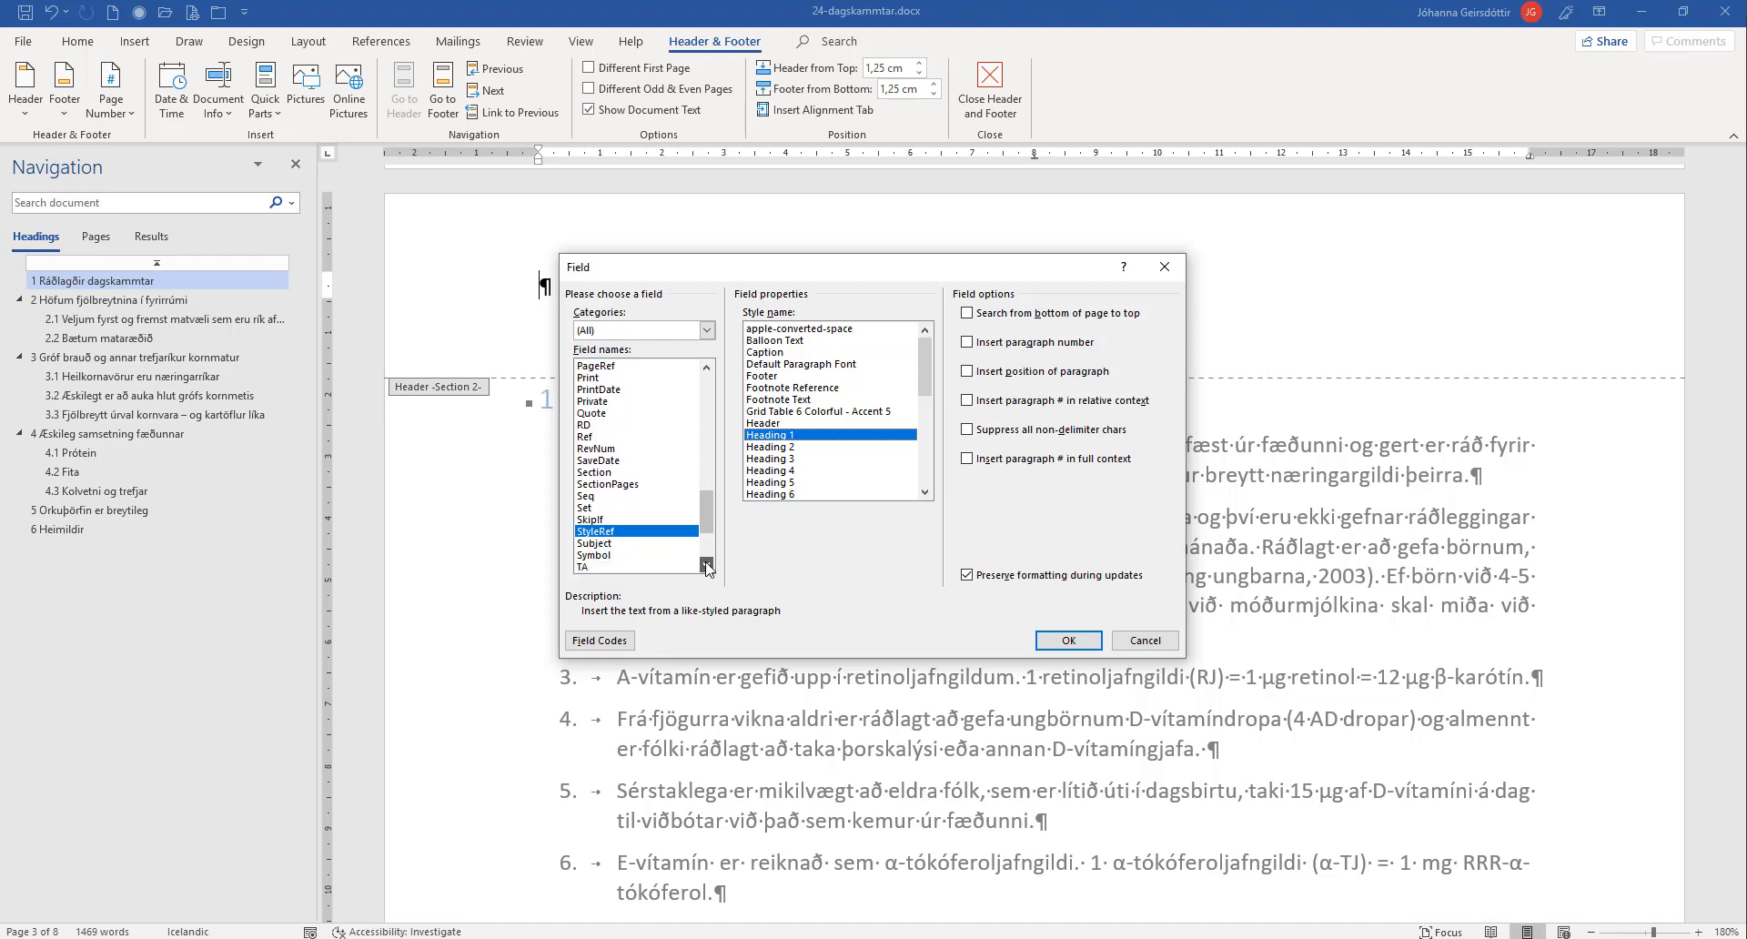
left_click(707, 565)
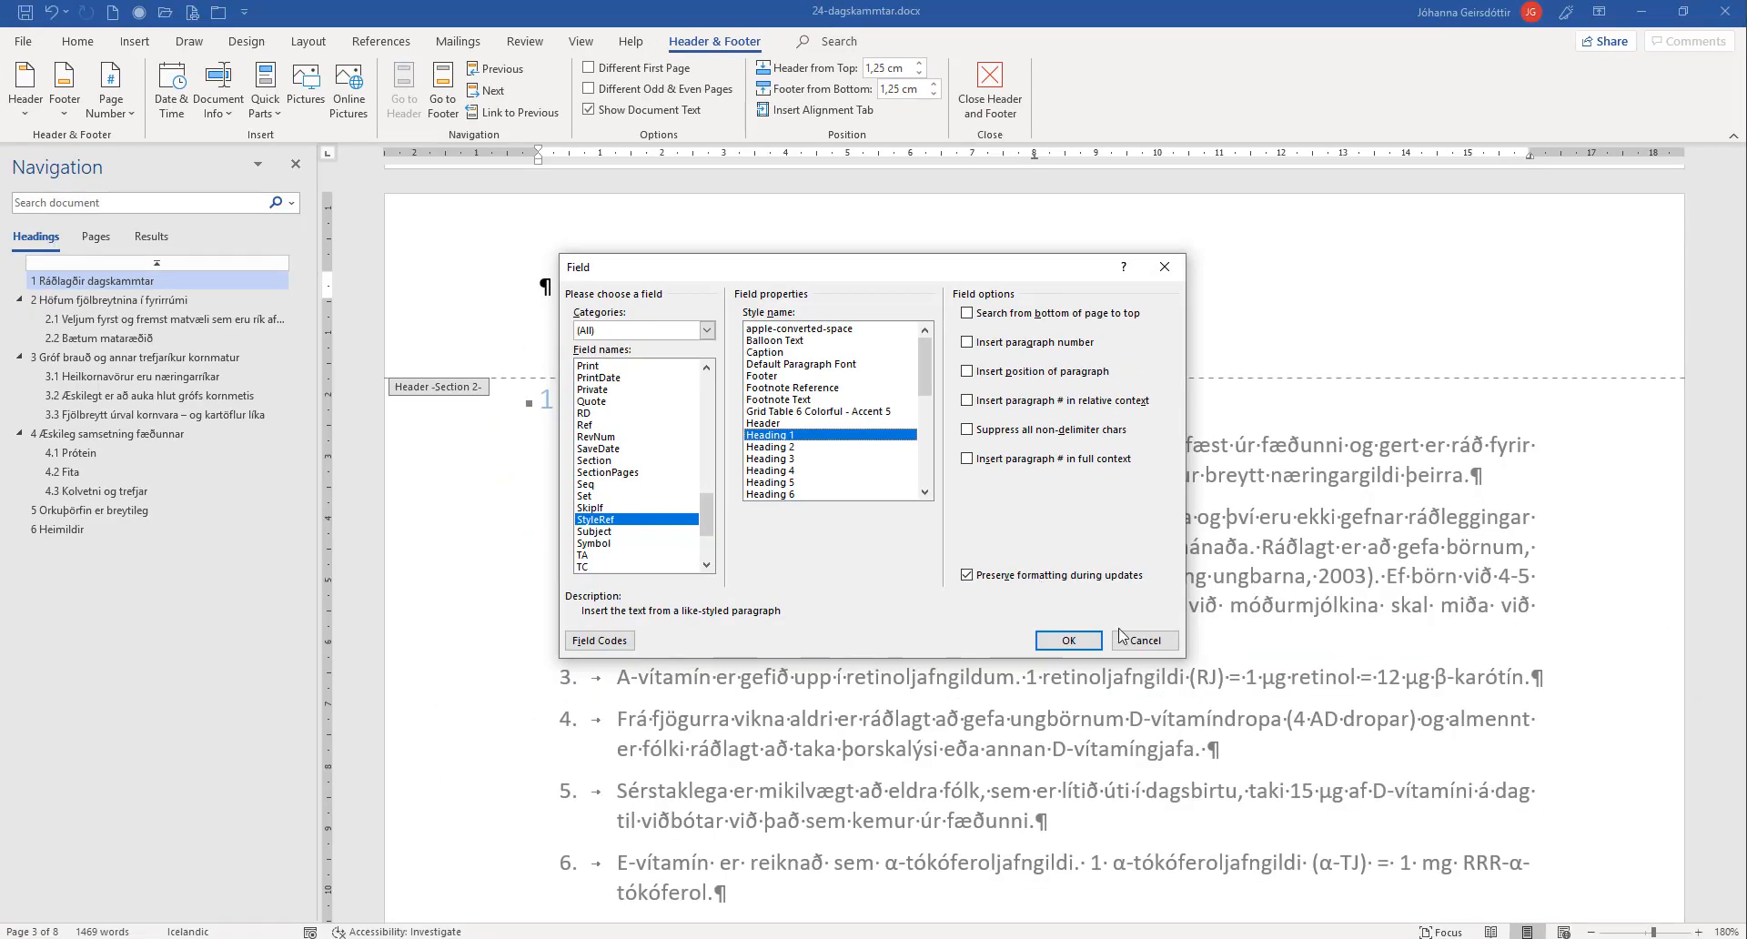
left_click(1070, 641)
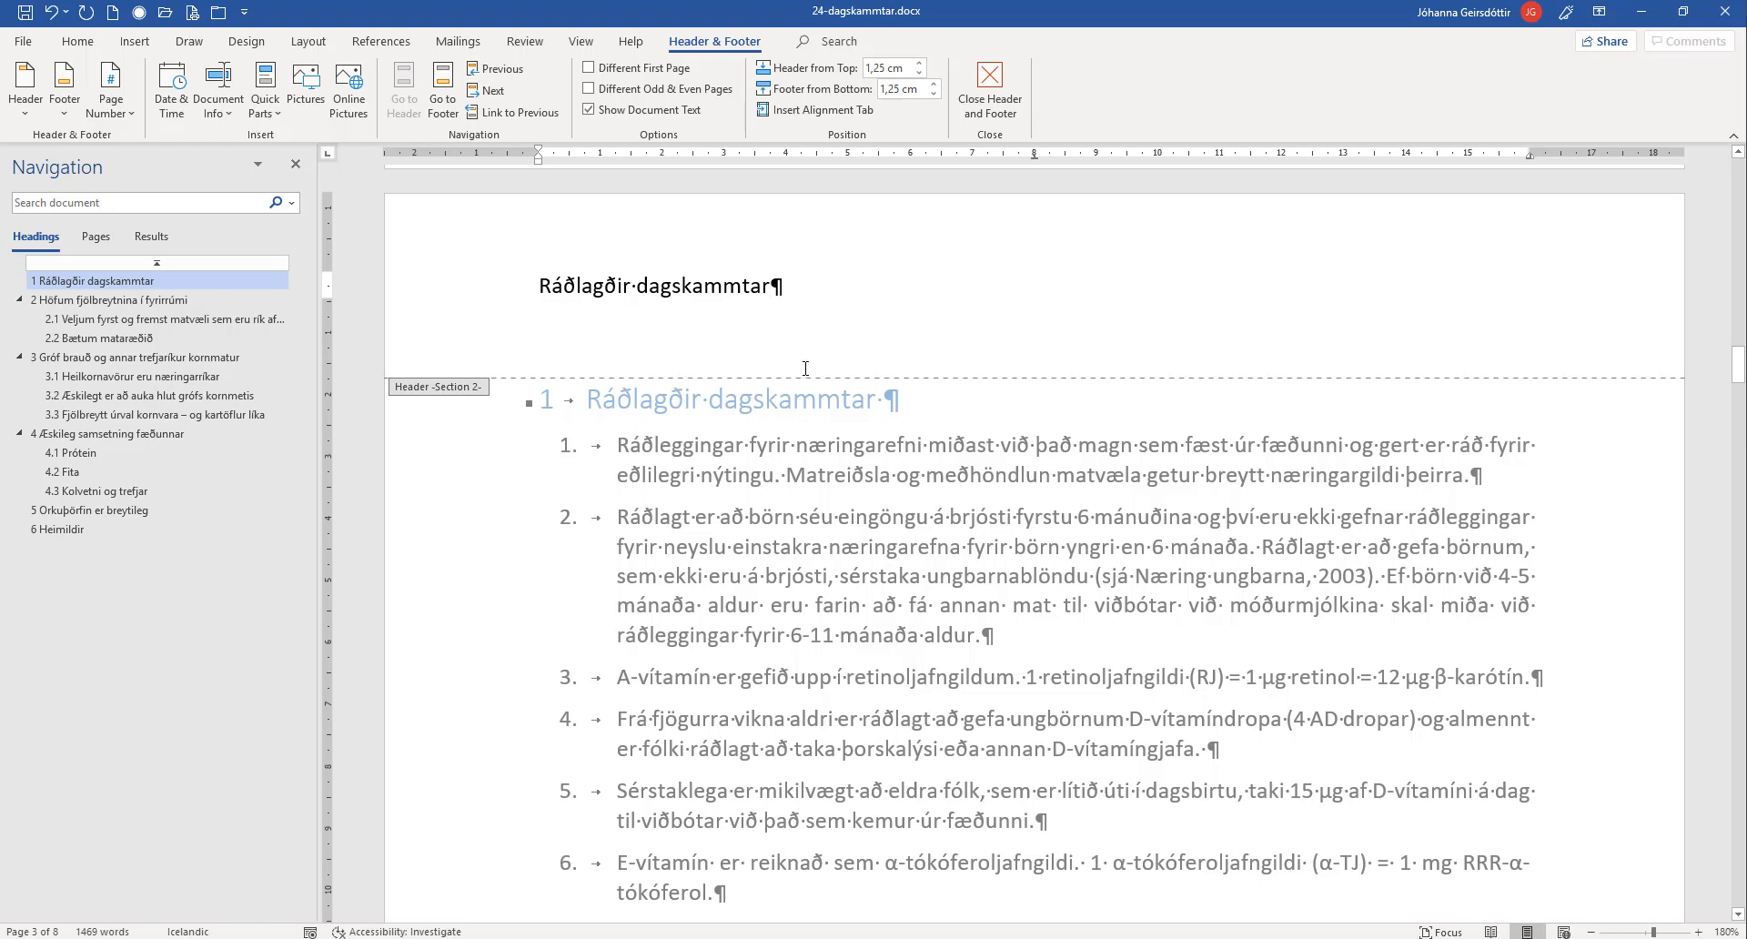
Add a Plain Number page number at the right edge of the header line, two tab stops after the chapter title.
key("Tab")
key("Tab")
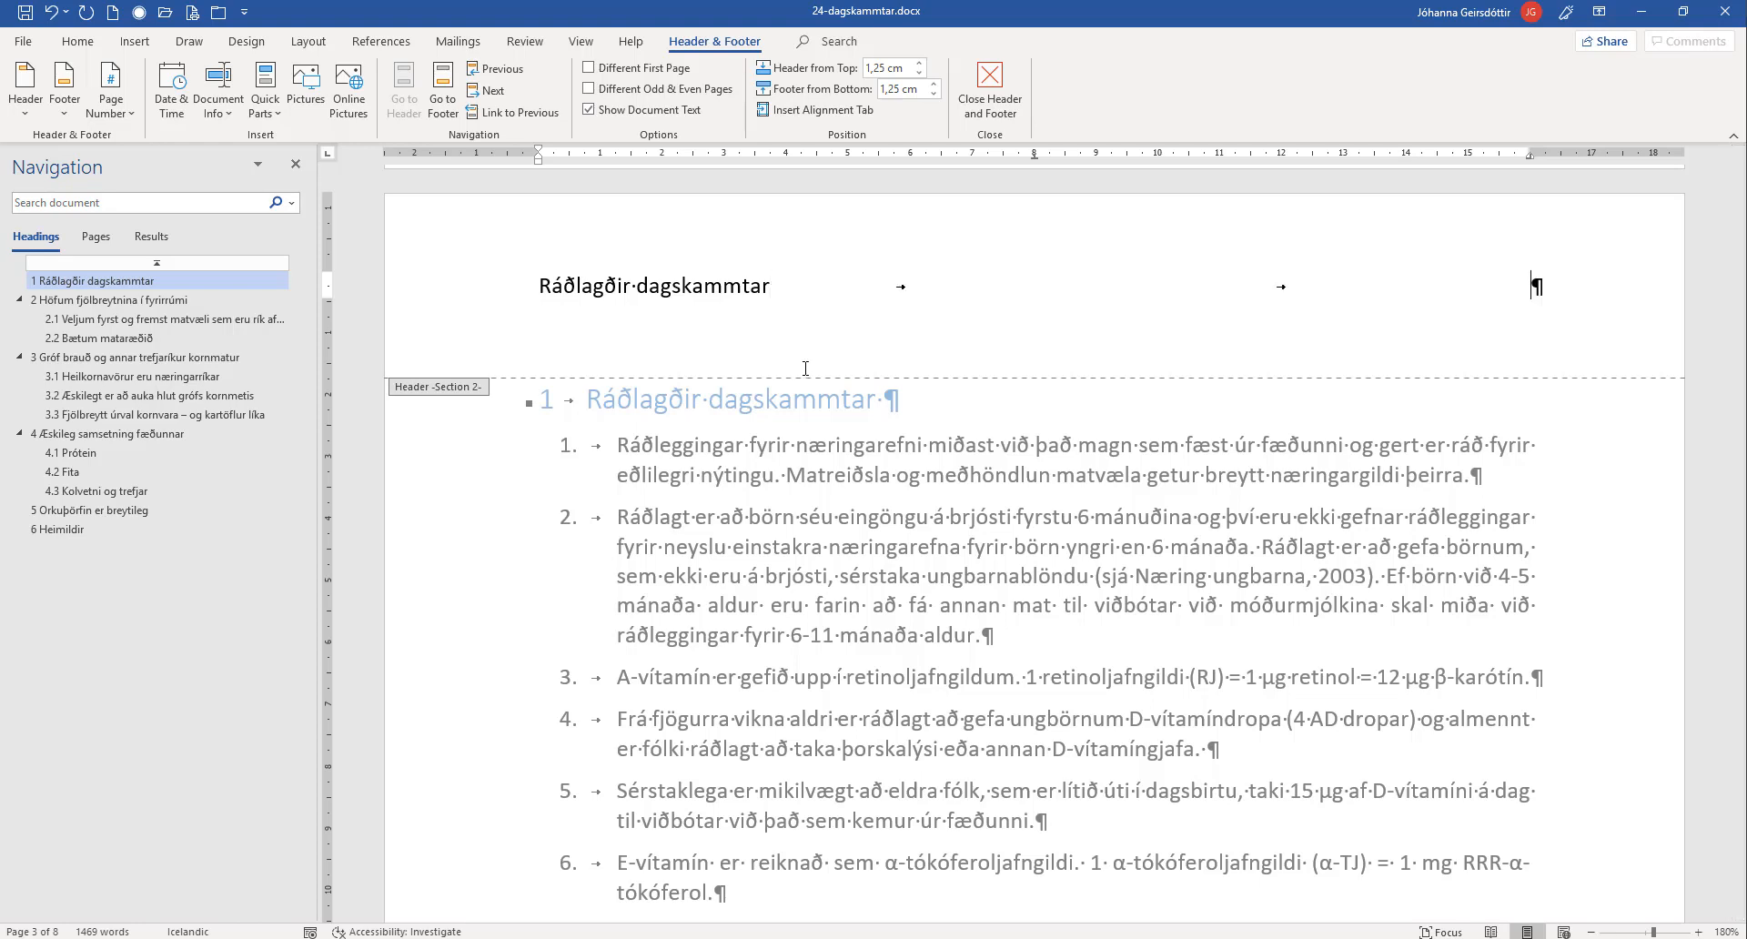
left_click(126, 114)
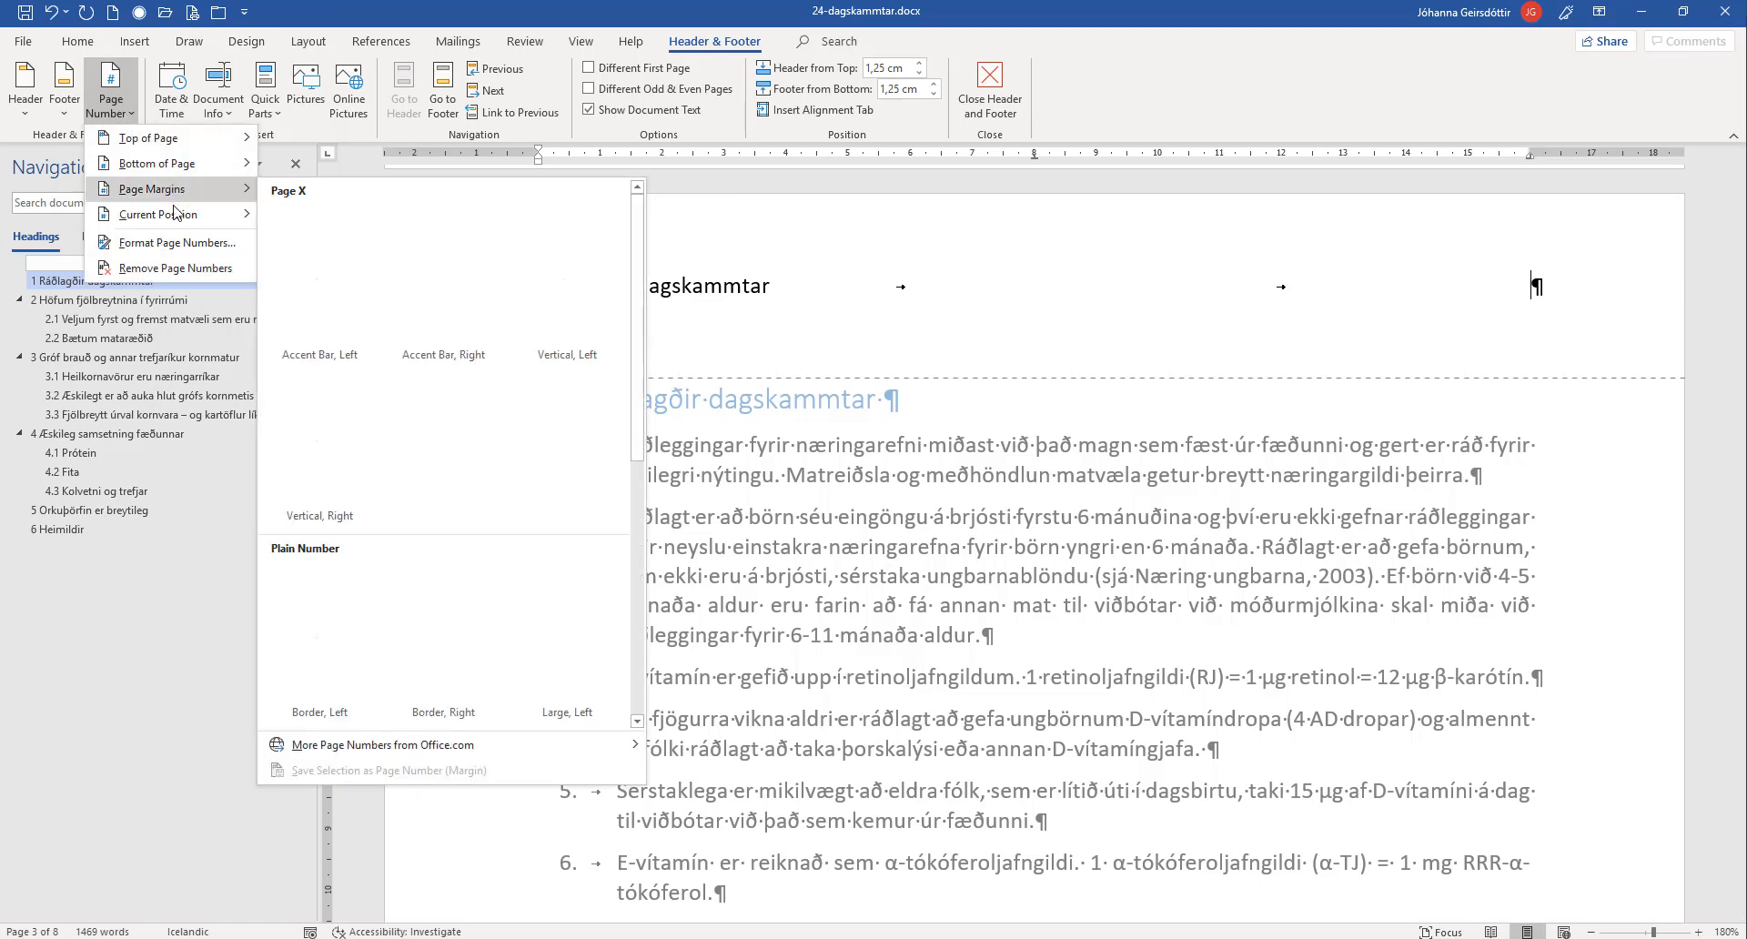
mouse_move(177, 218)
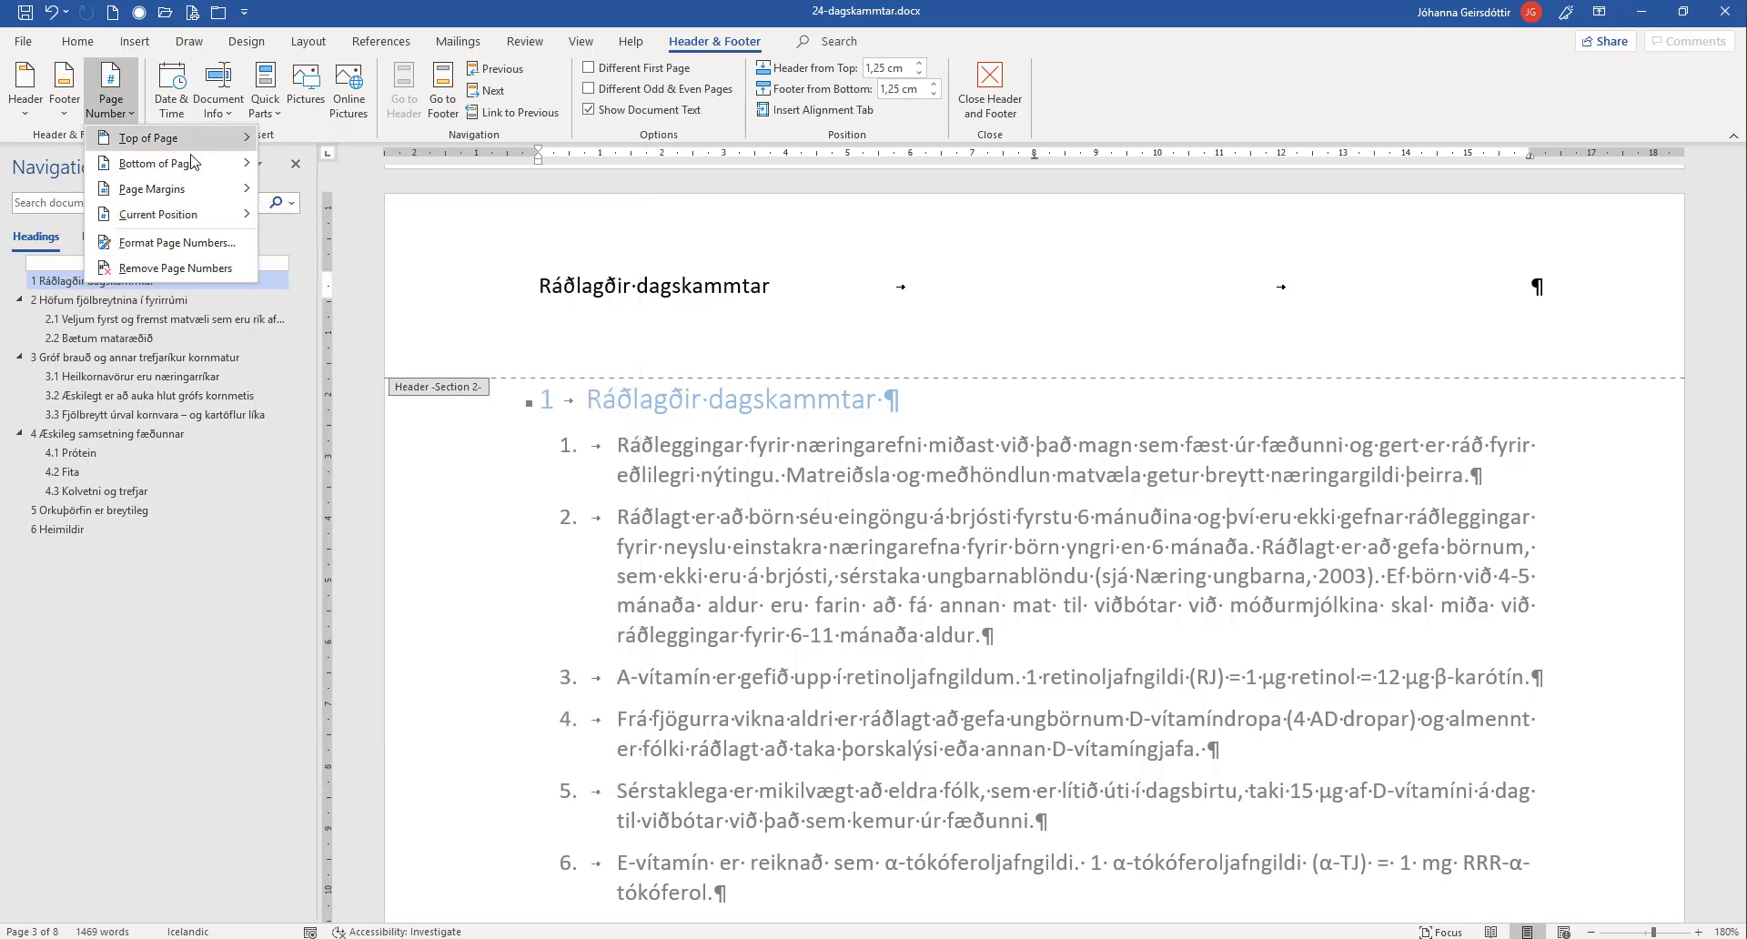
mouse_move(178, 137)
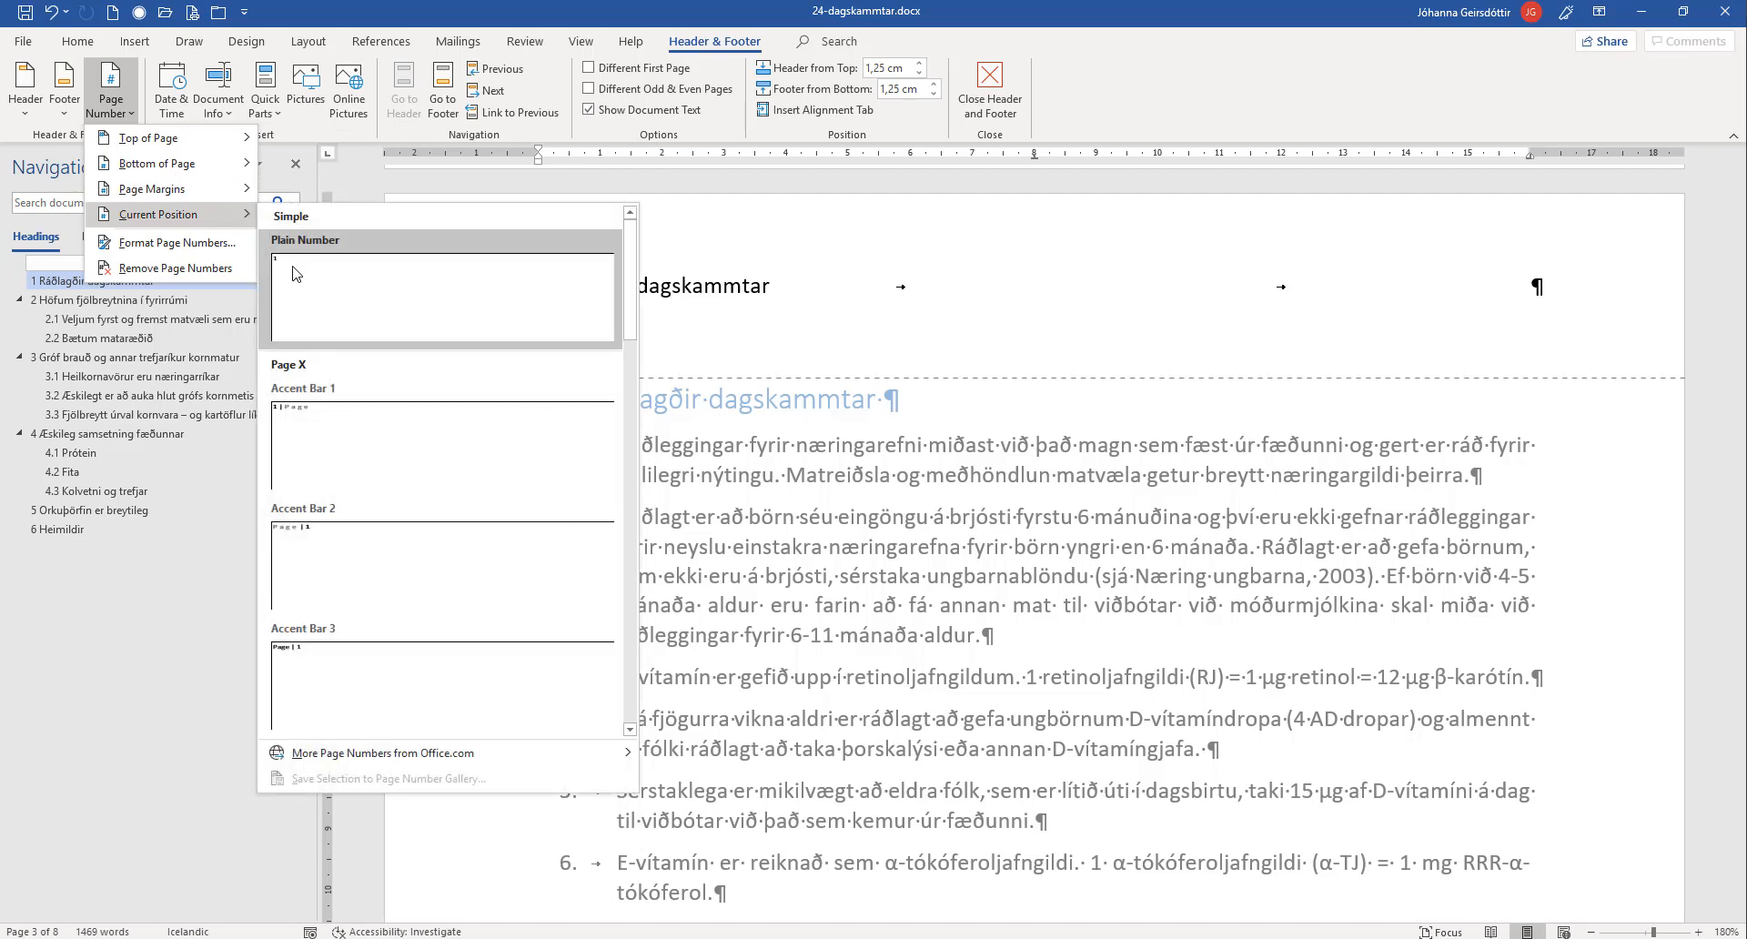
left_click(296, 279)
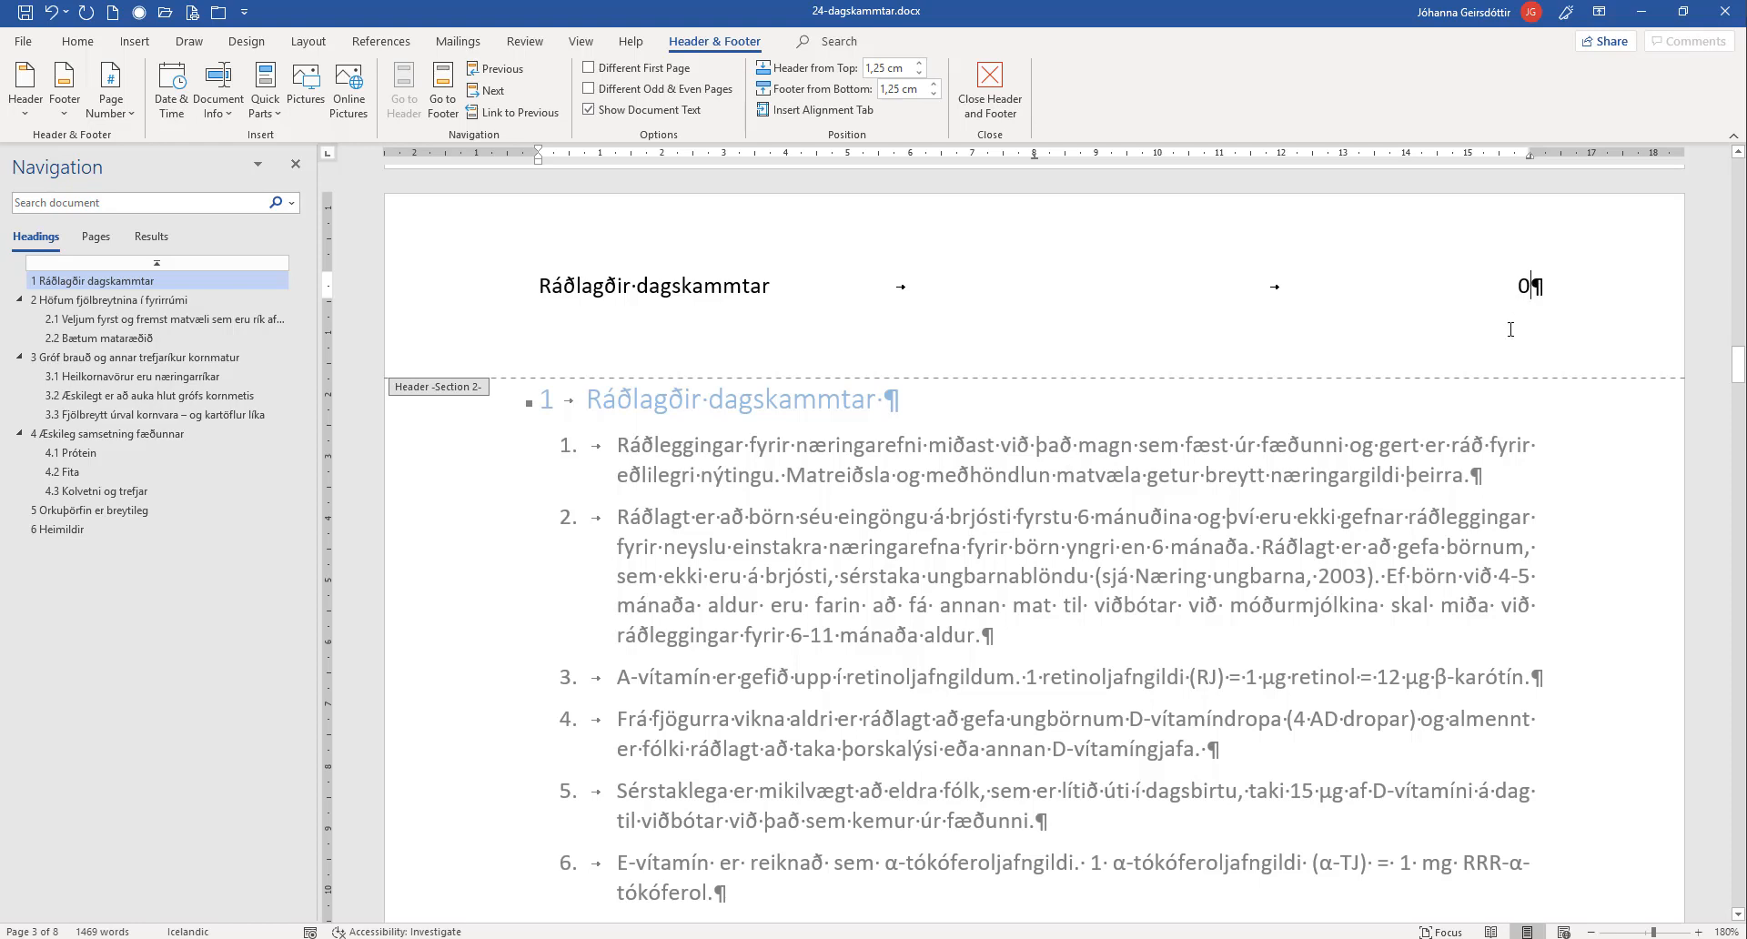
Format the page numbers of section 2 to start at 3.
left_click(134, 111)
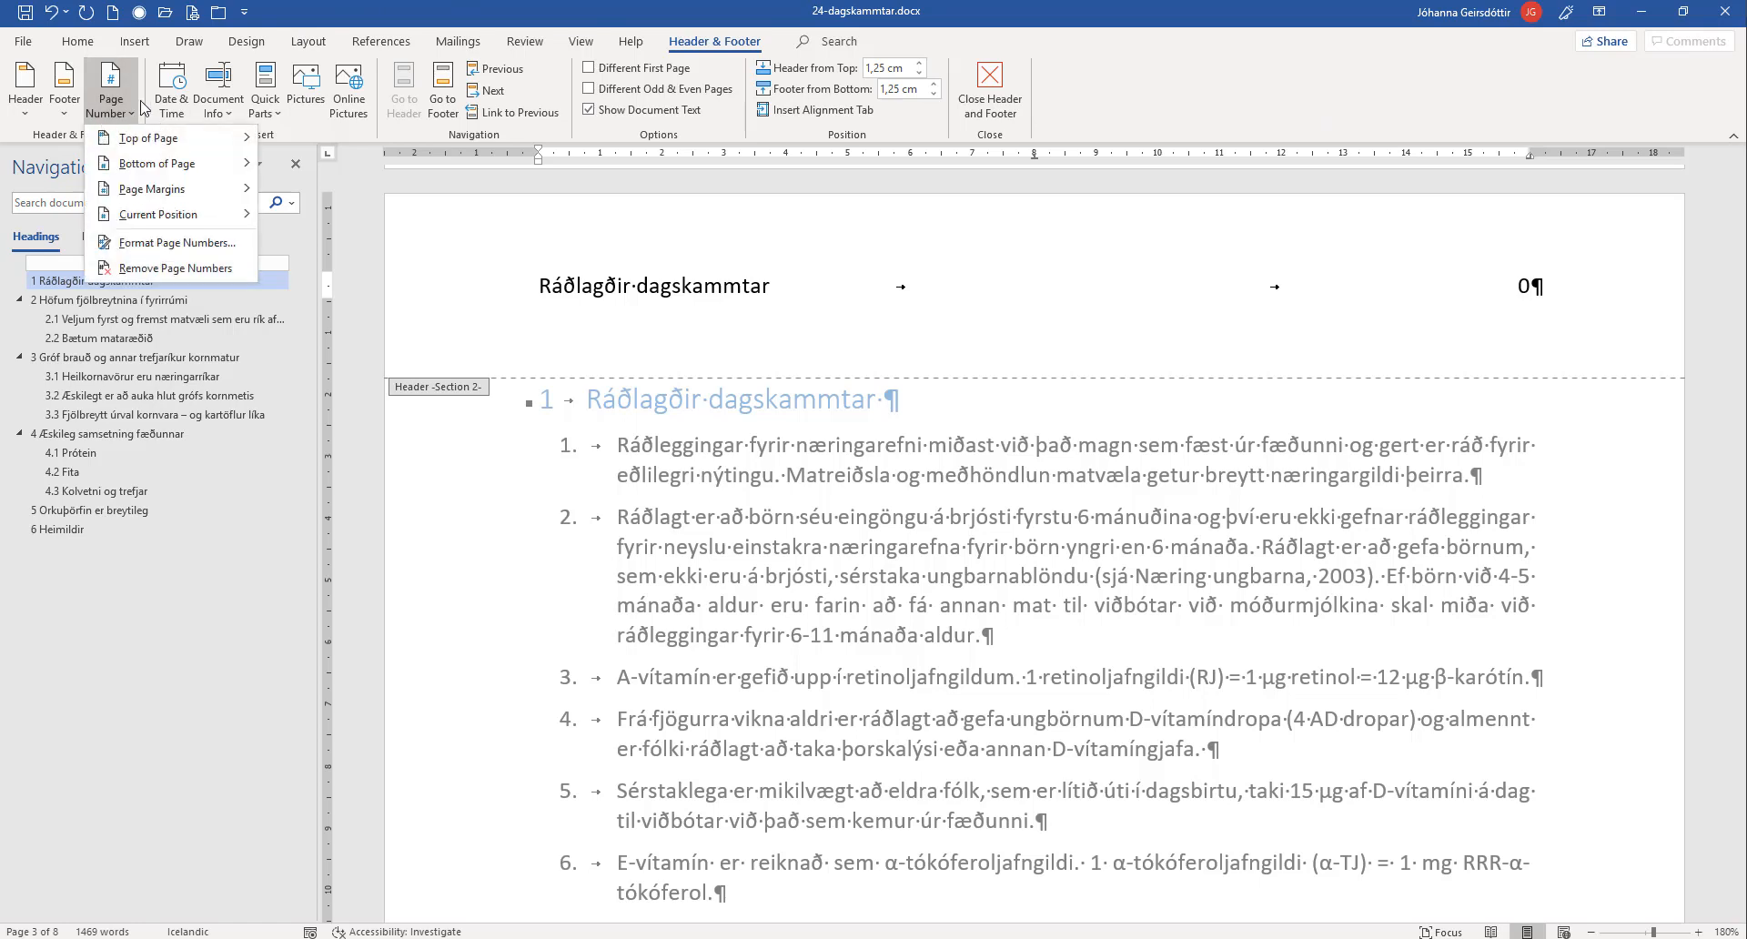
left_click(176, 243)
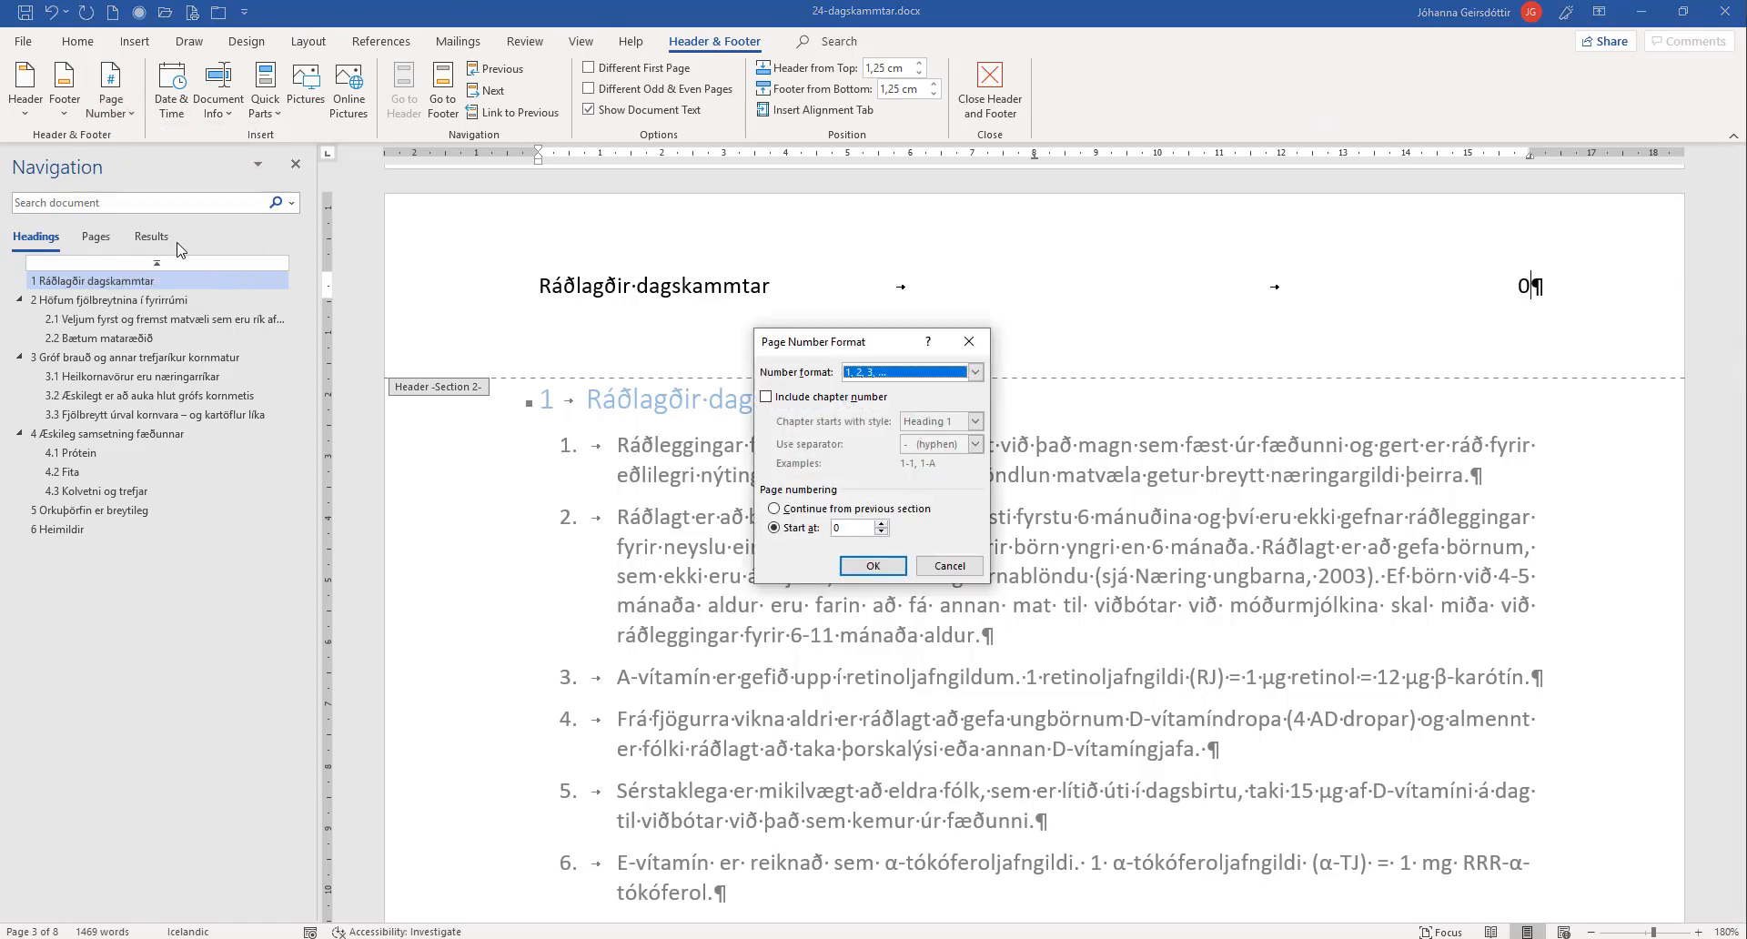
left_click(881, 523)
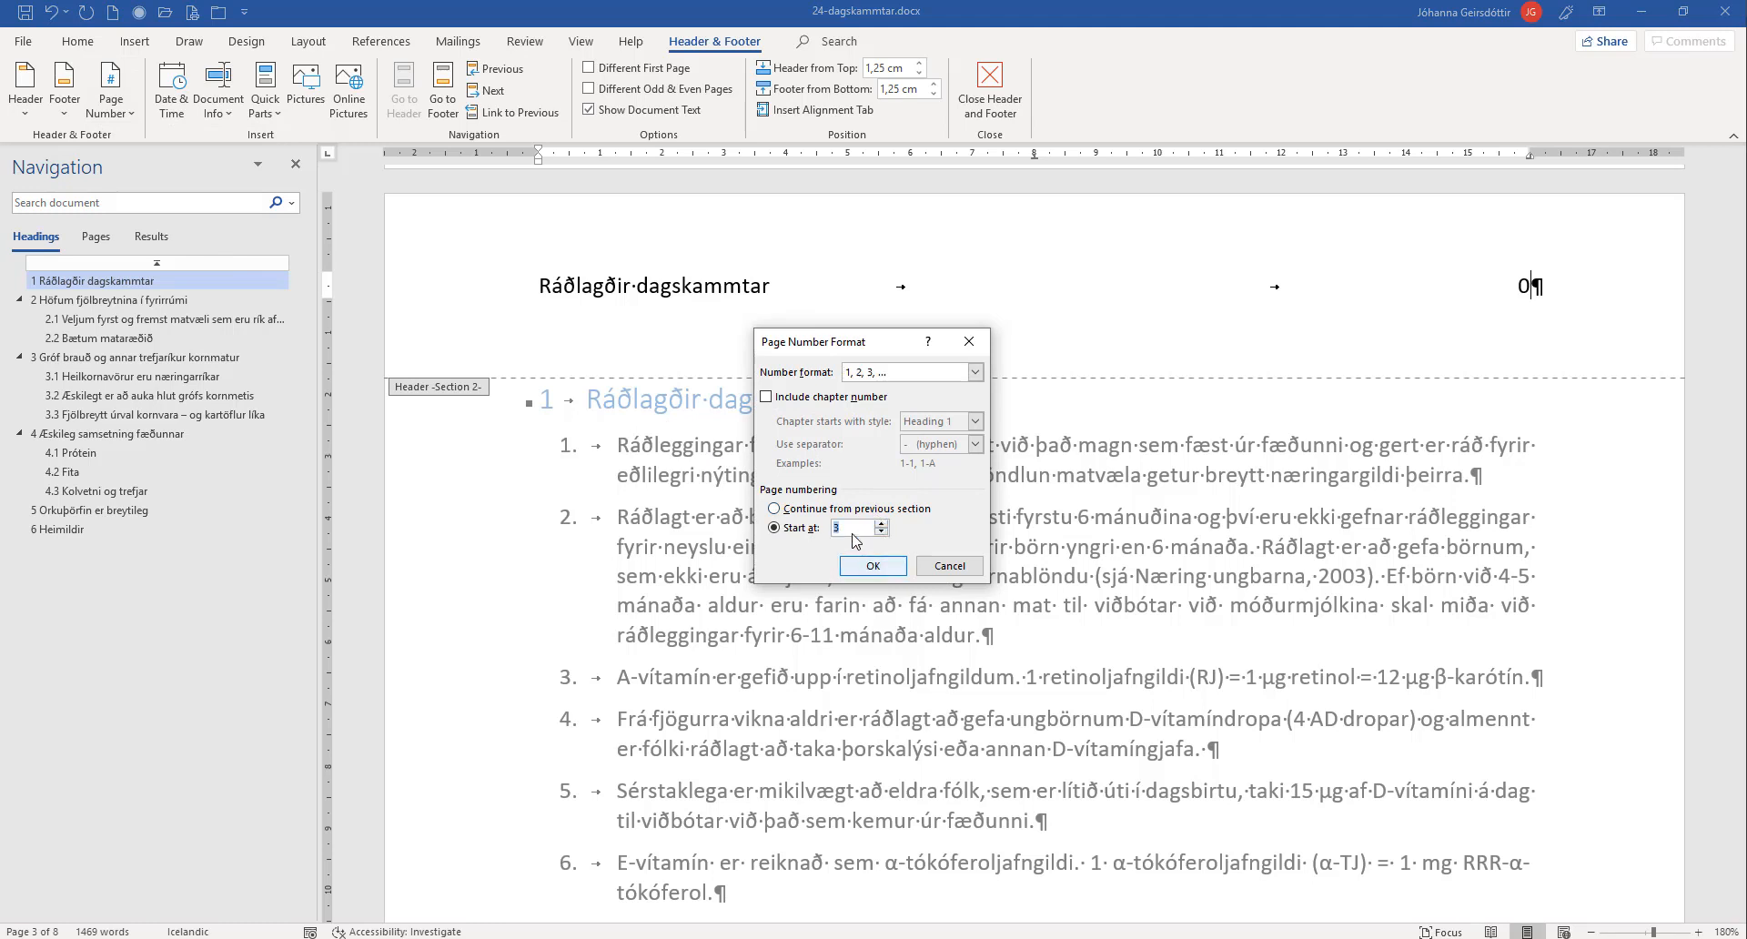
left_click(892, 567)
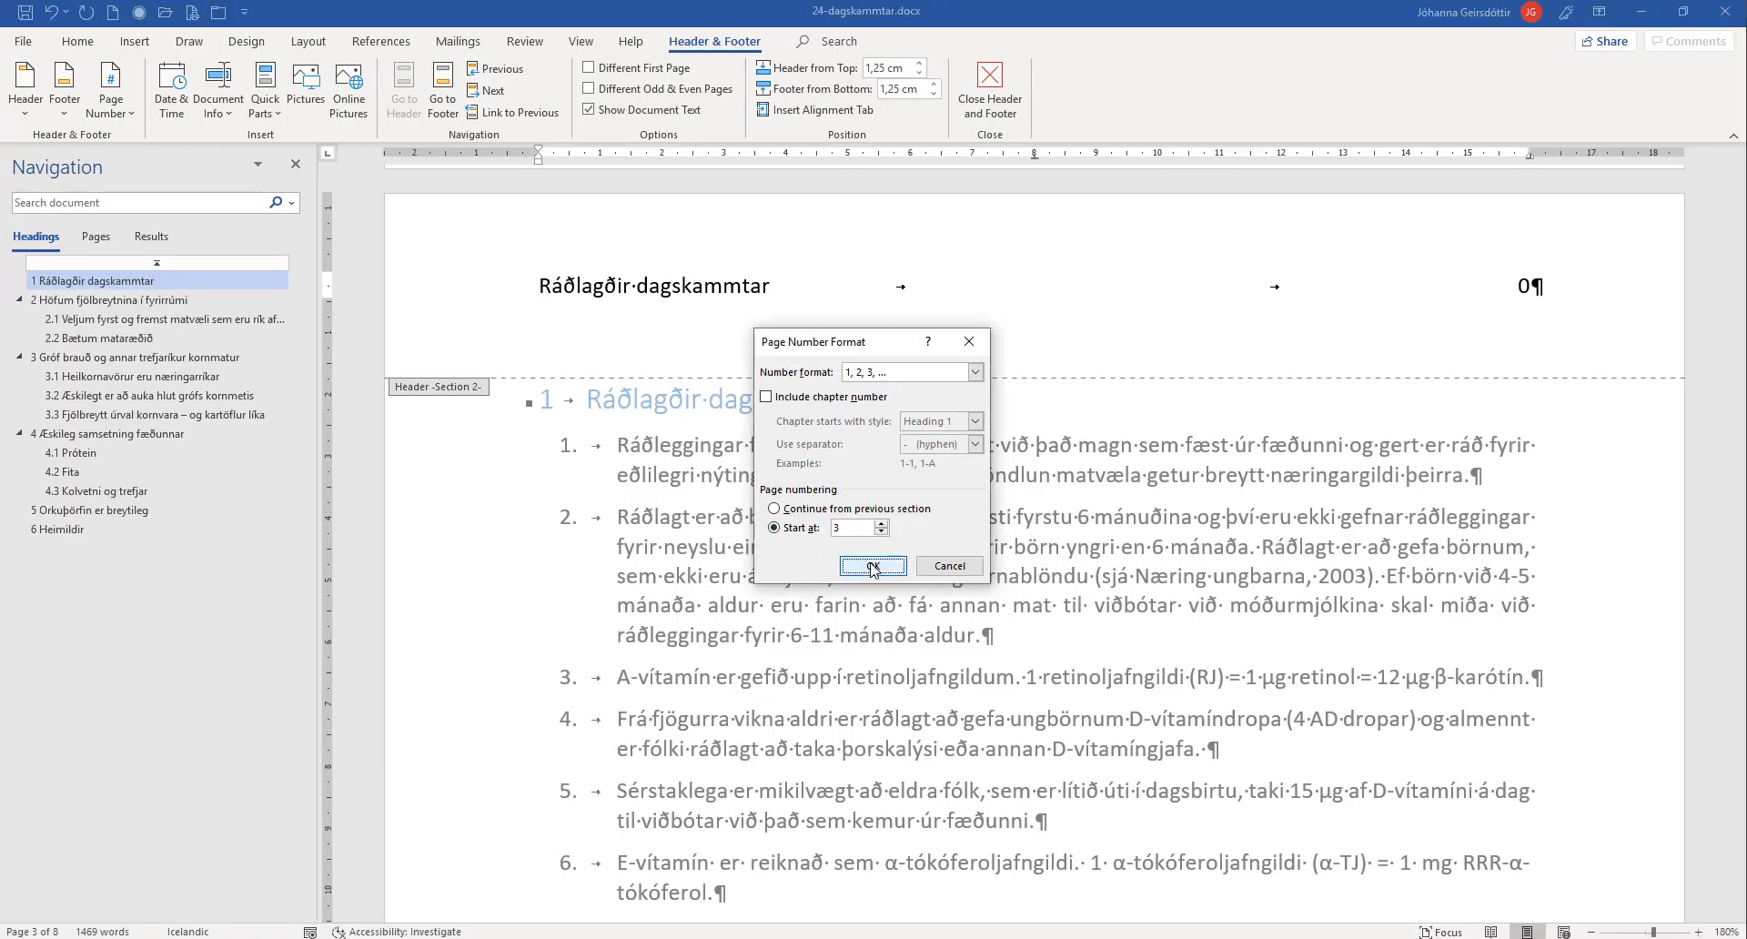
left_click(929, 587)
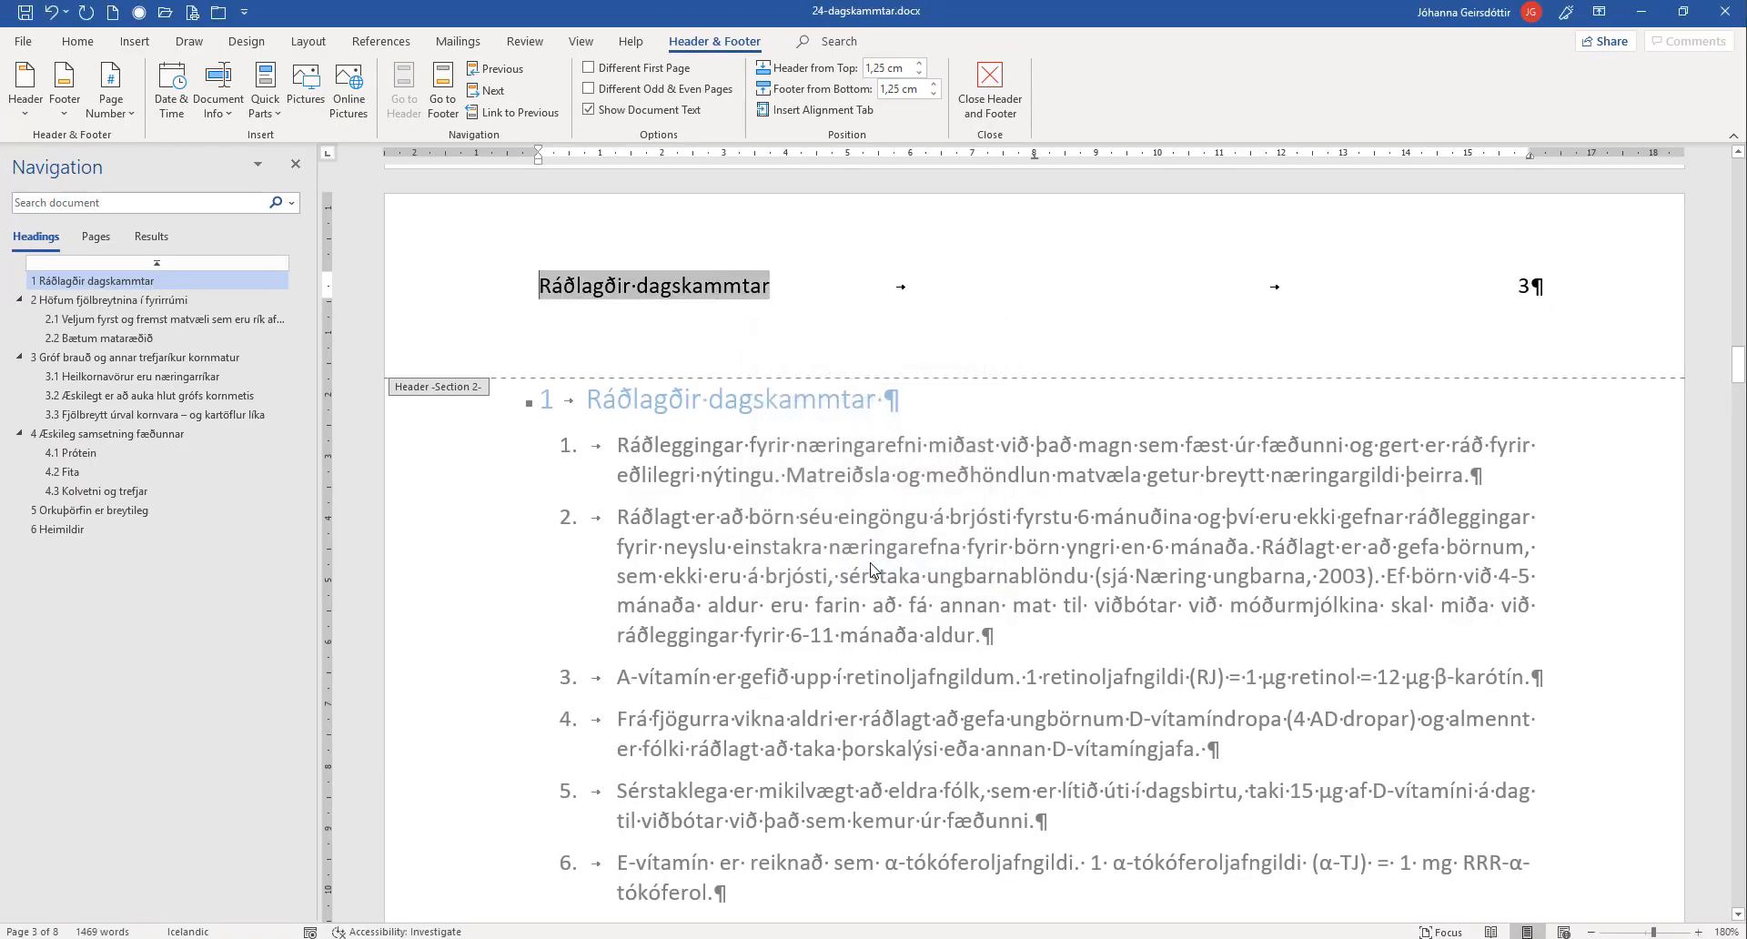
Add a bottom border line beneath the header text and return to the document body.
left_click(88, 50)
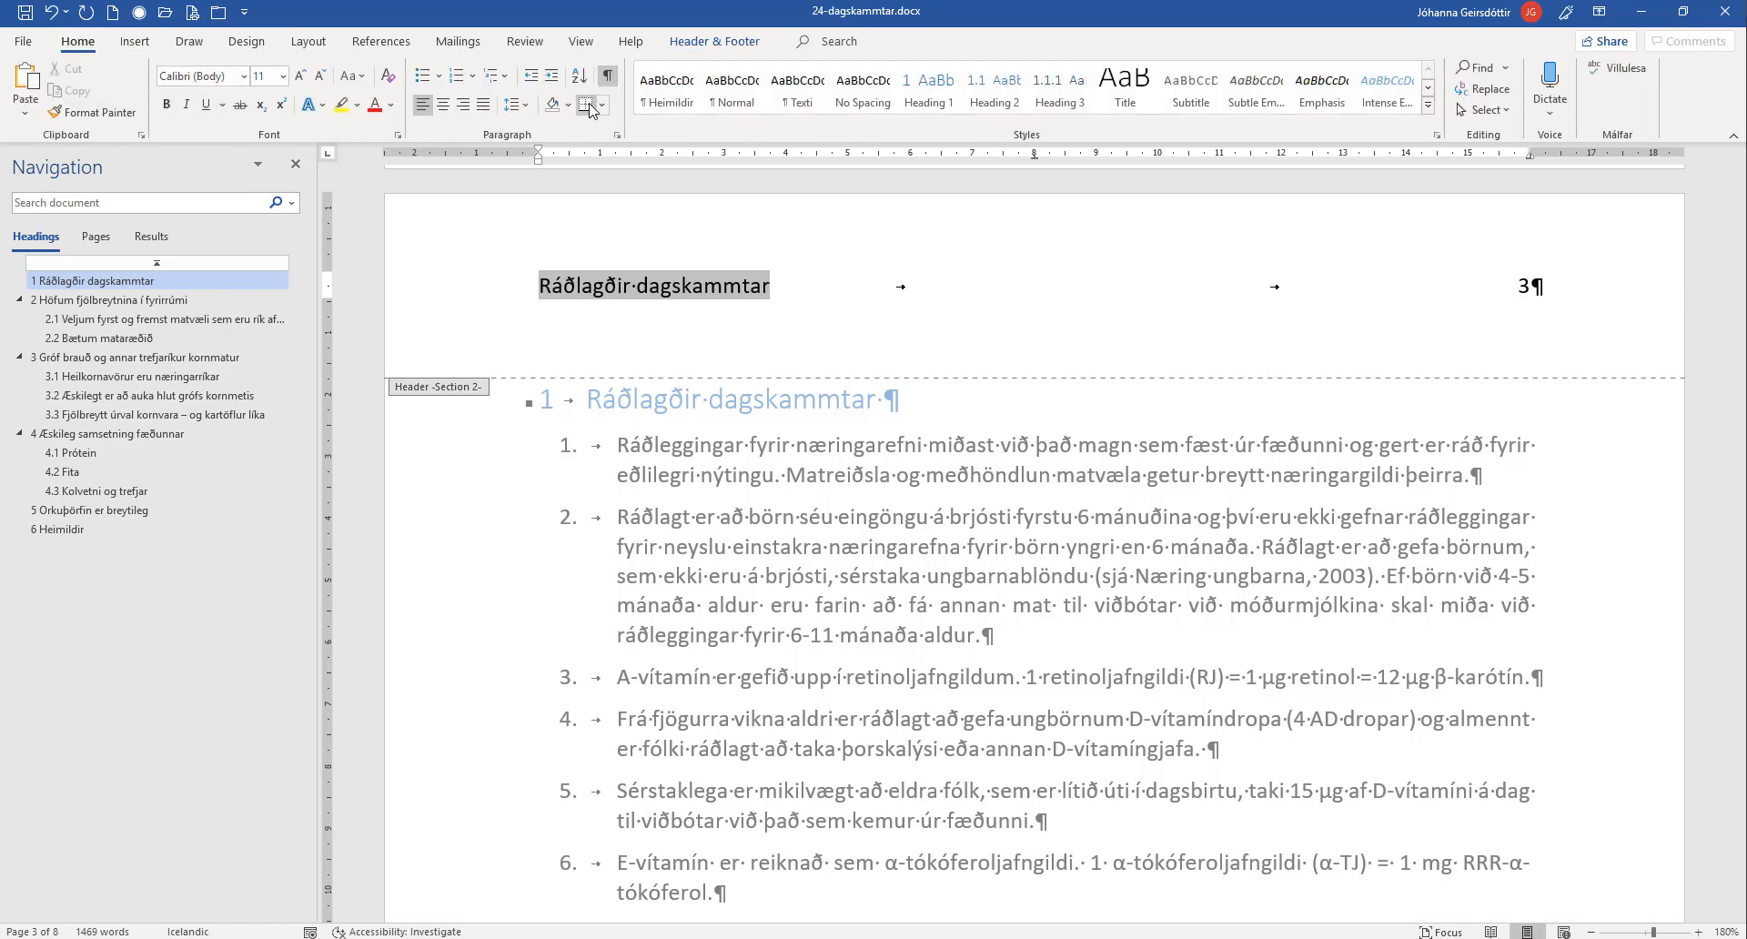
left_click(588, 108)
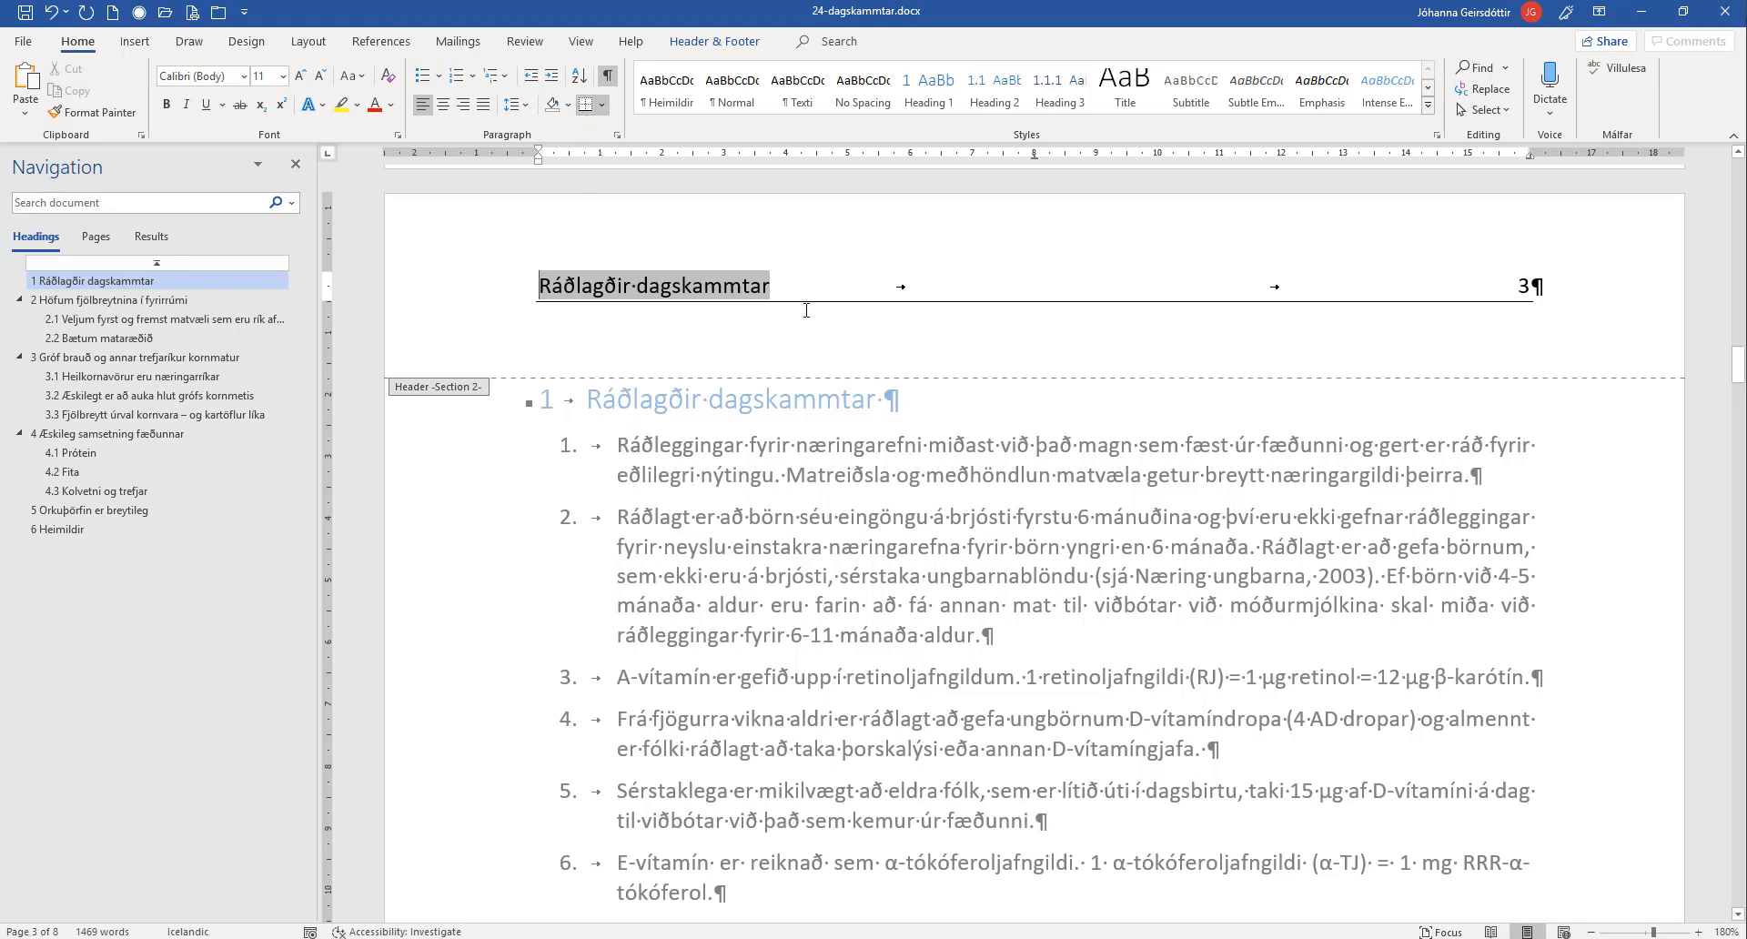
double_click(917, 500)
Check the headers and page numbers on the chapter pages, and the contents page before the section break.
scroll(873, 455, "down", 8)
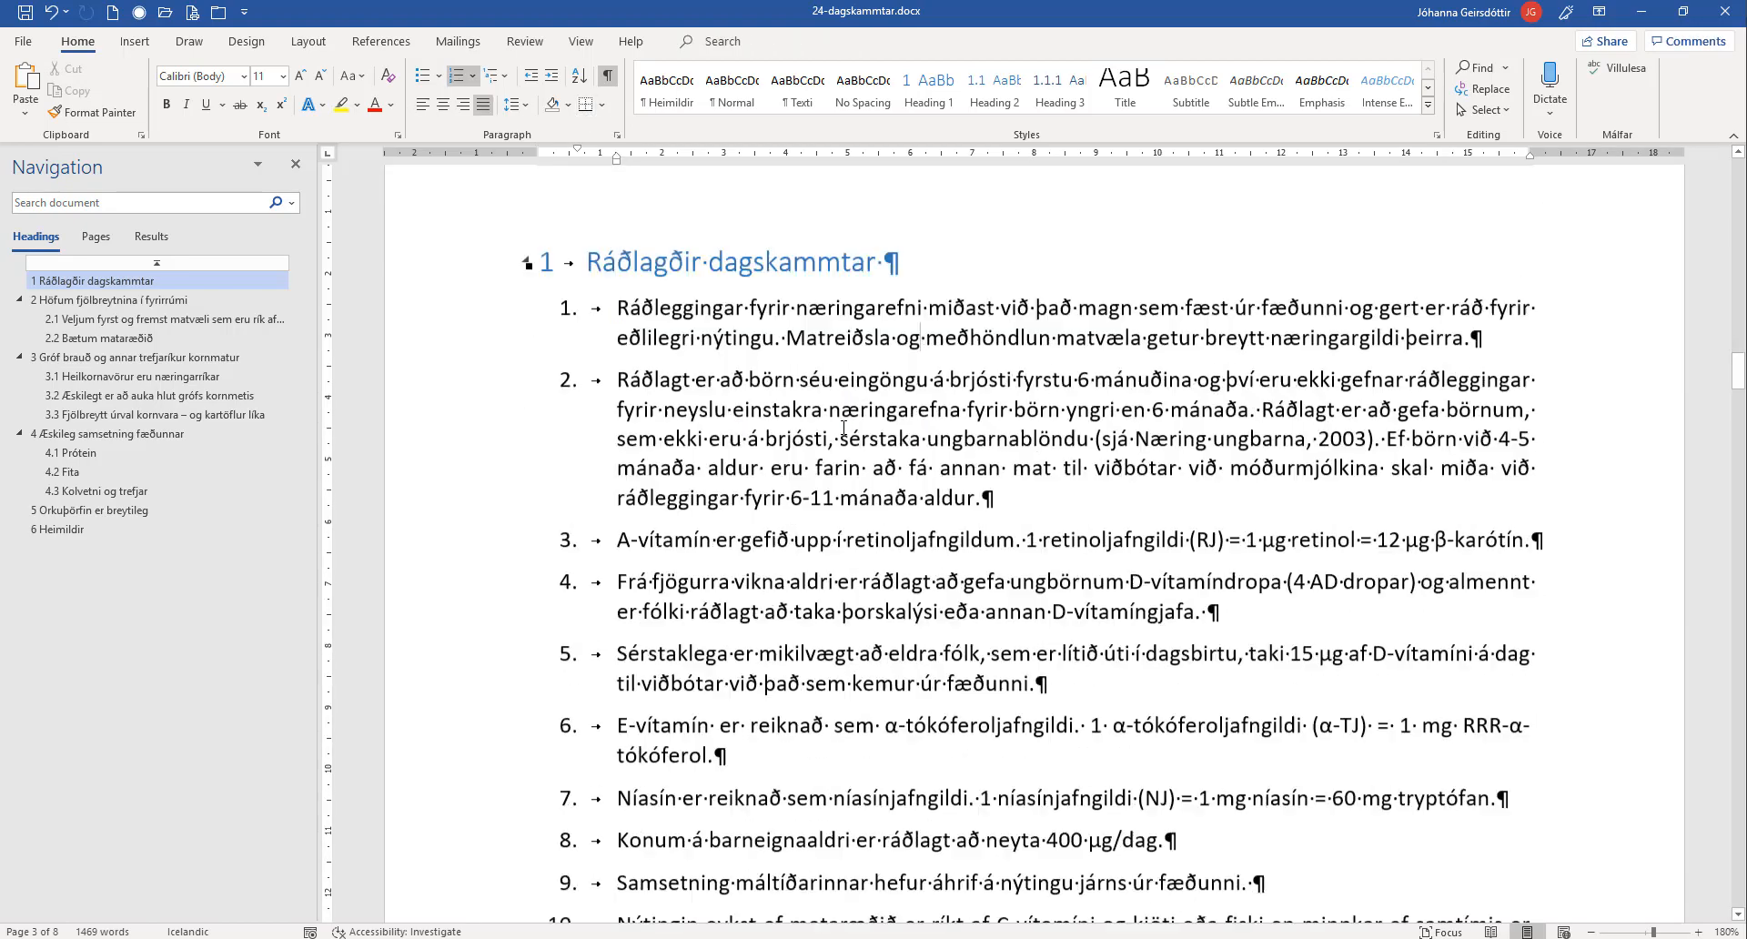
scroll(843, 427, "down", 10)
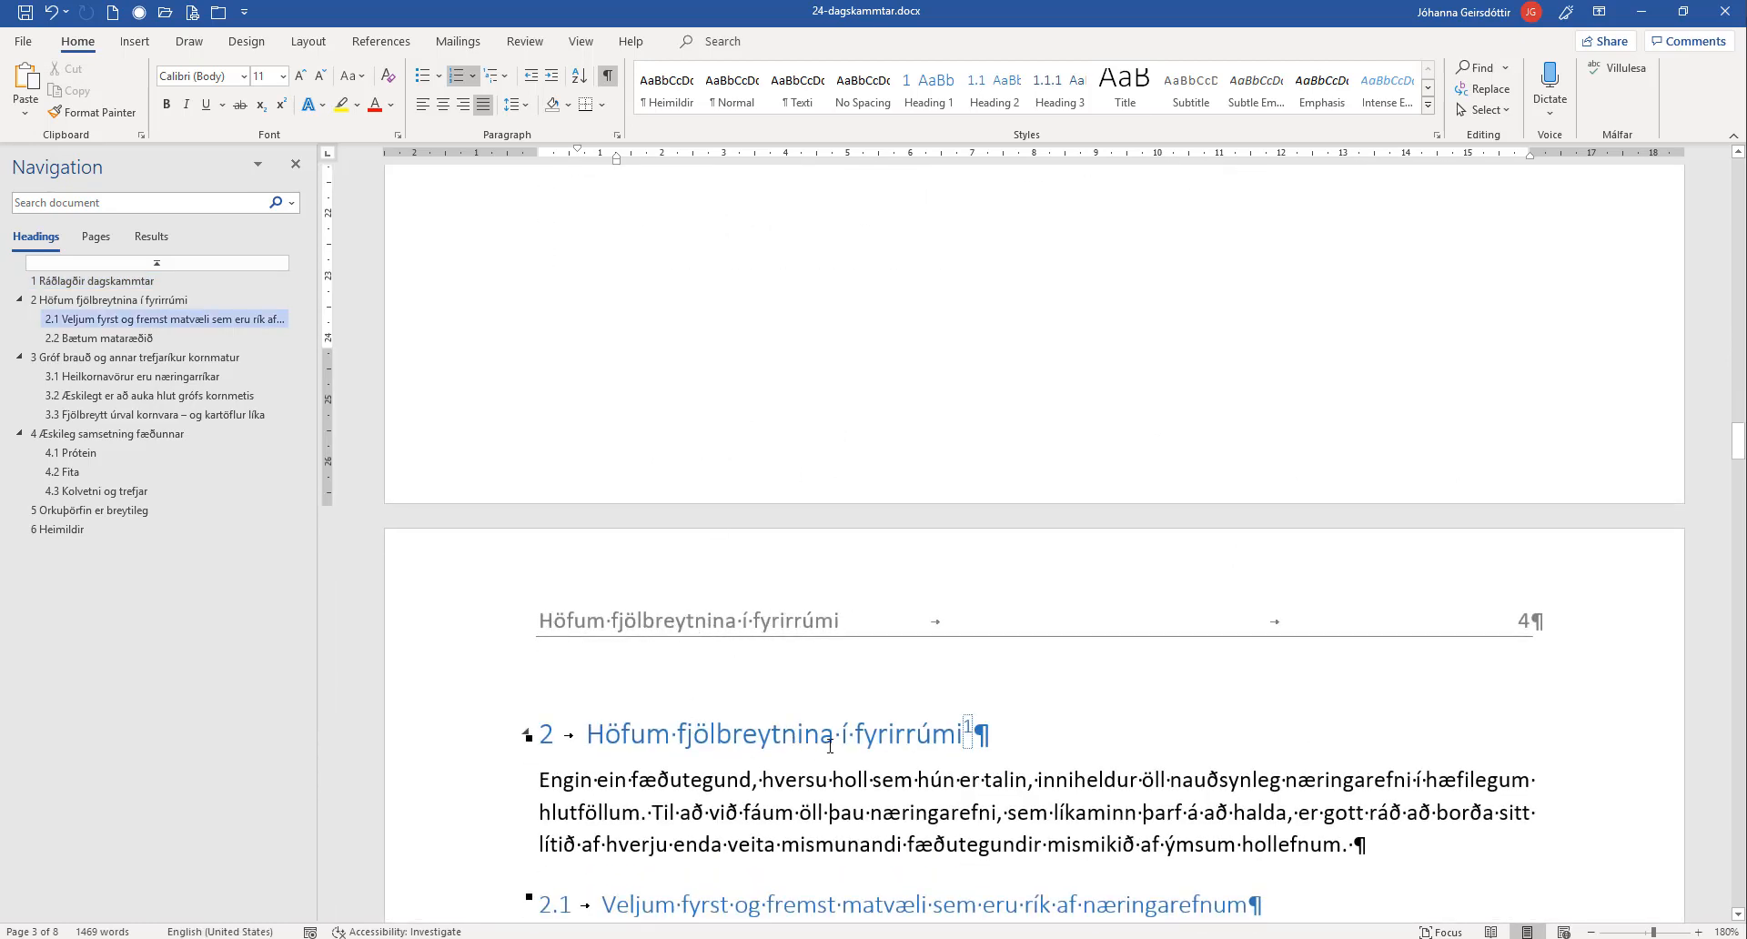
scroll(830, 746, "down", 3)
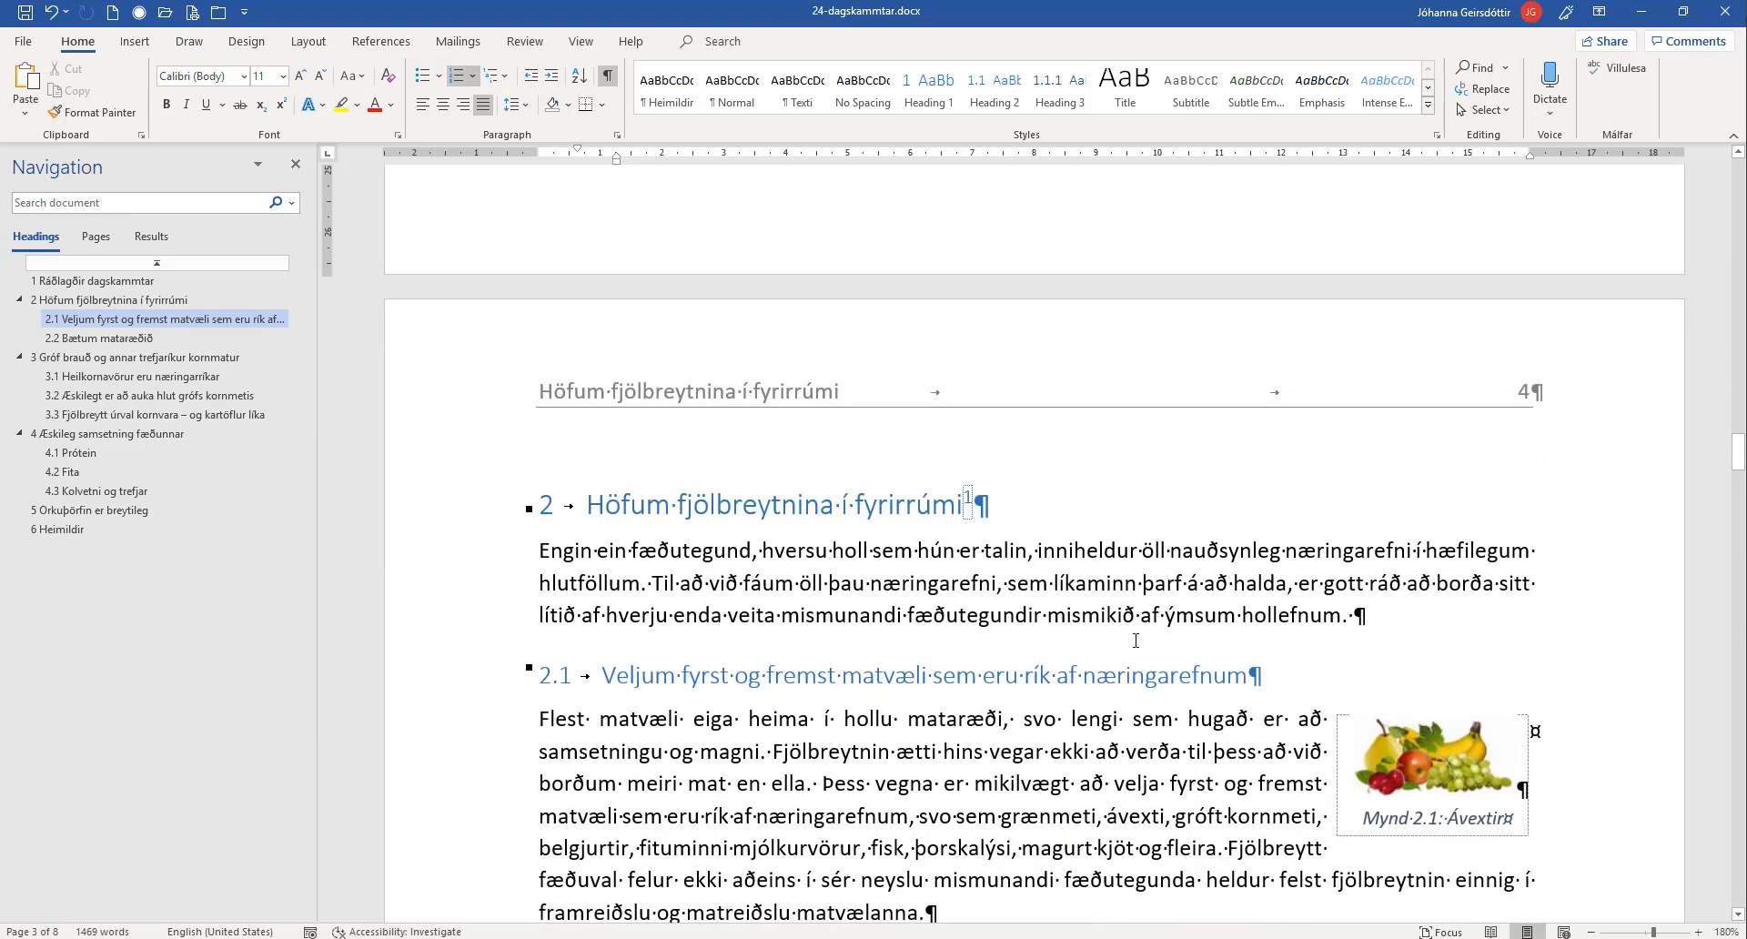
scroll(946, 470, "up", 20)
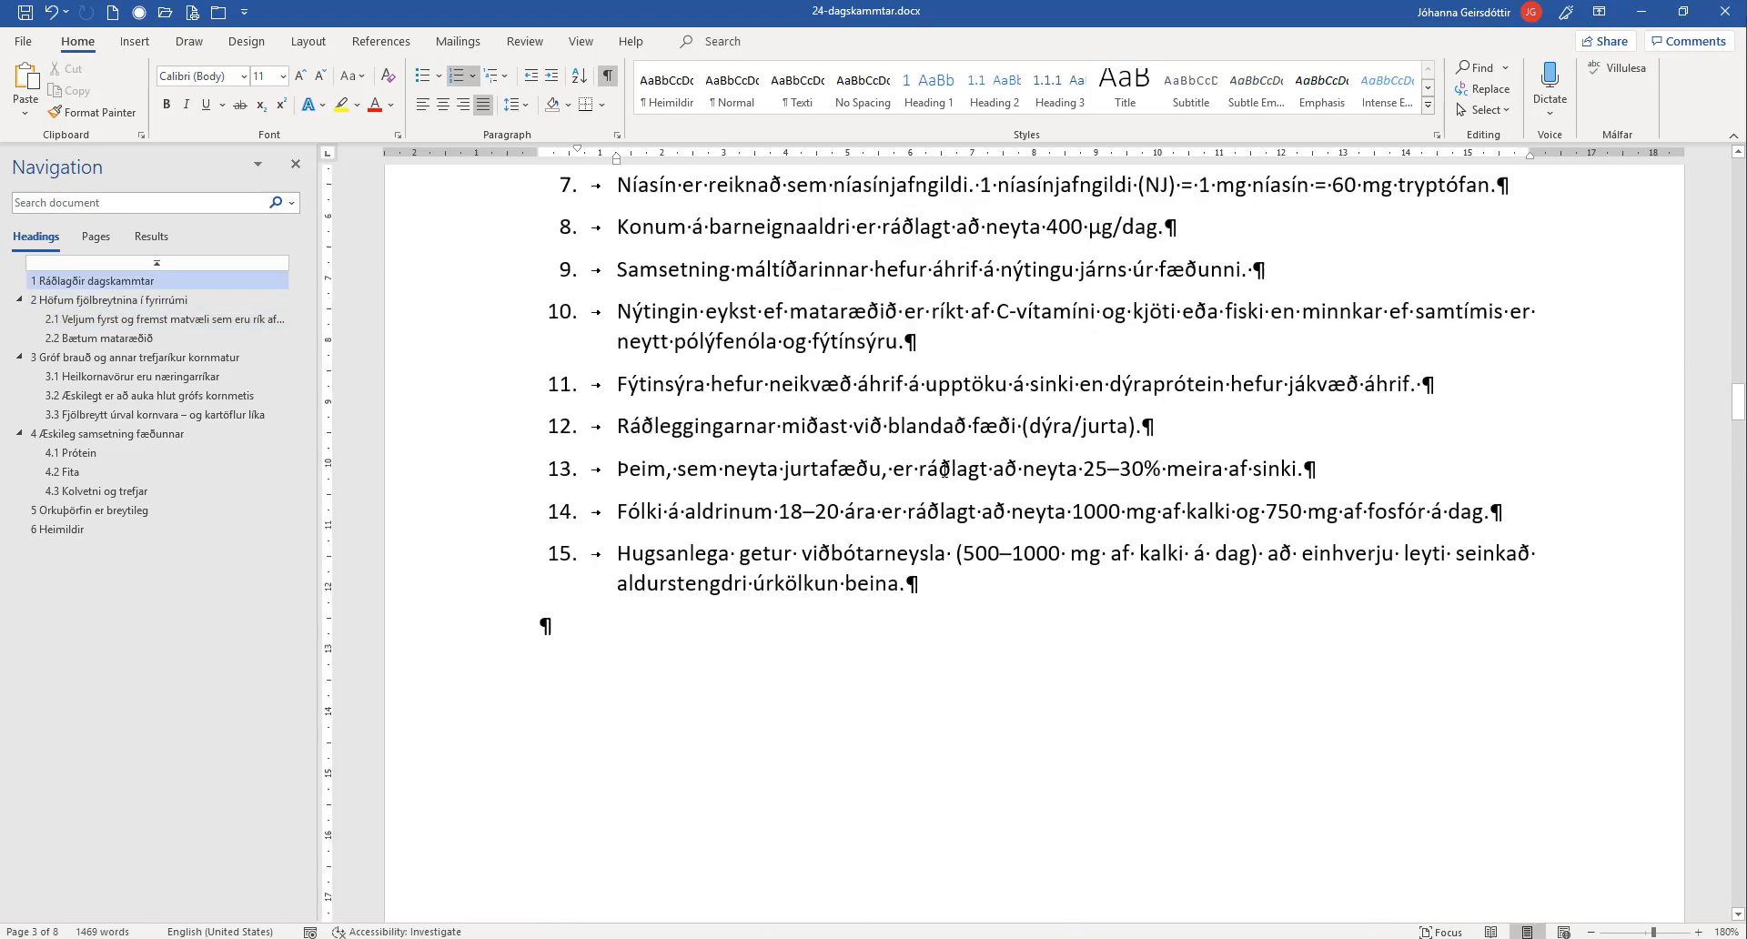
scroll(945, 469, "up", 10)
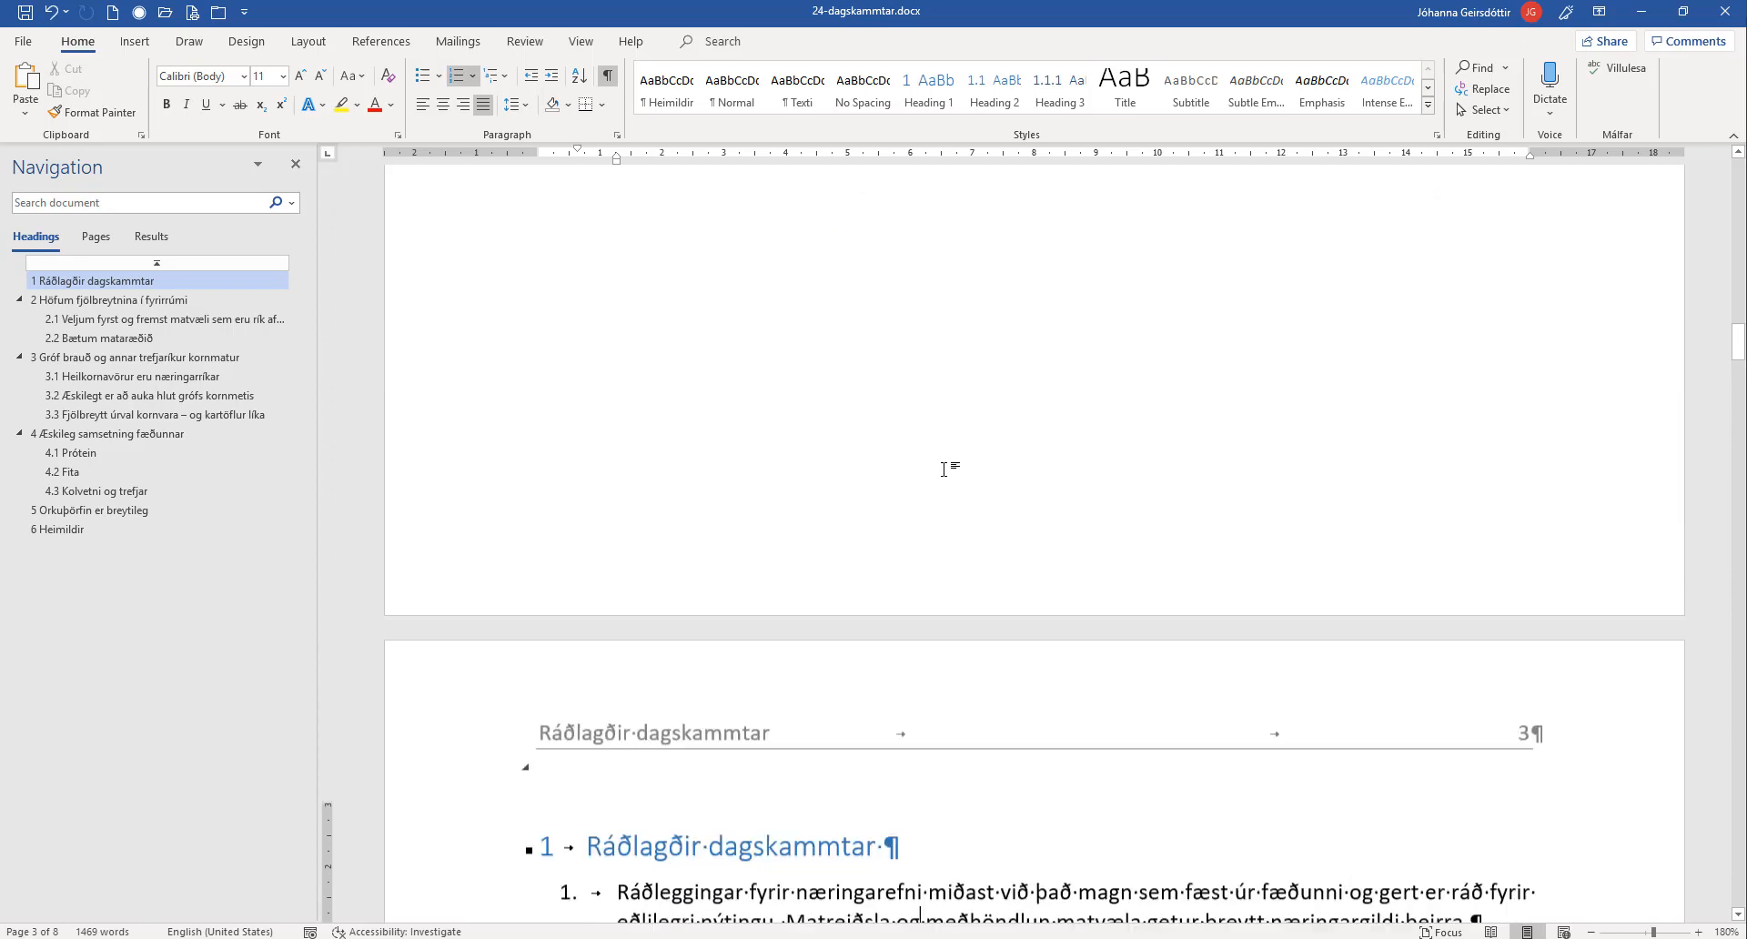
scroll(946, 469, "up", 4)
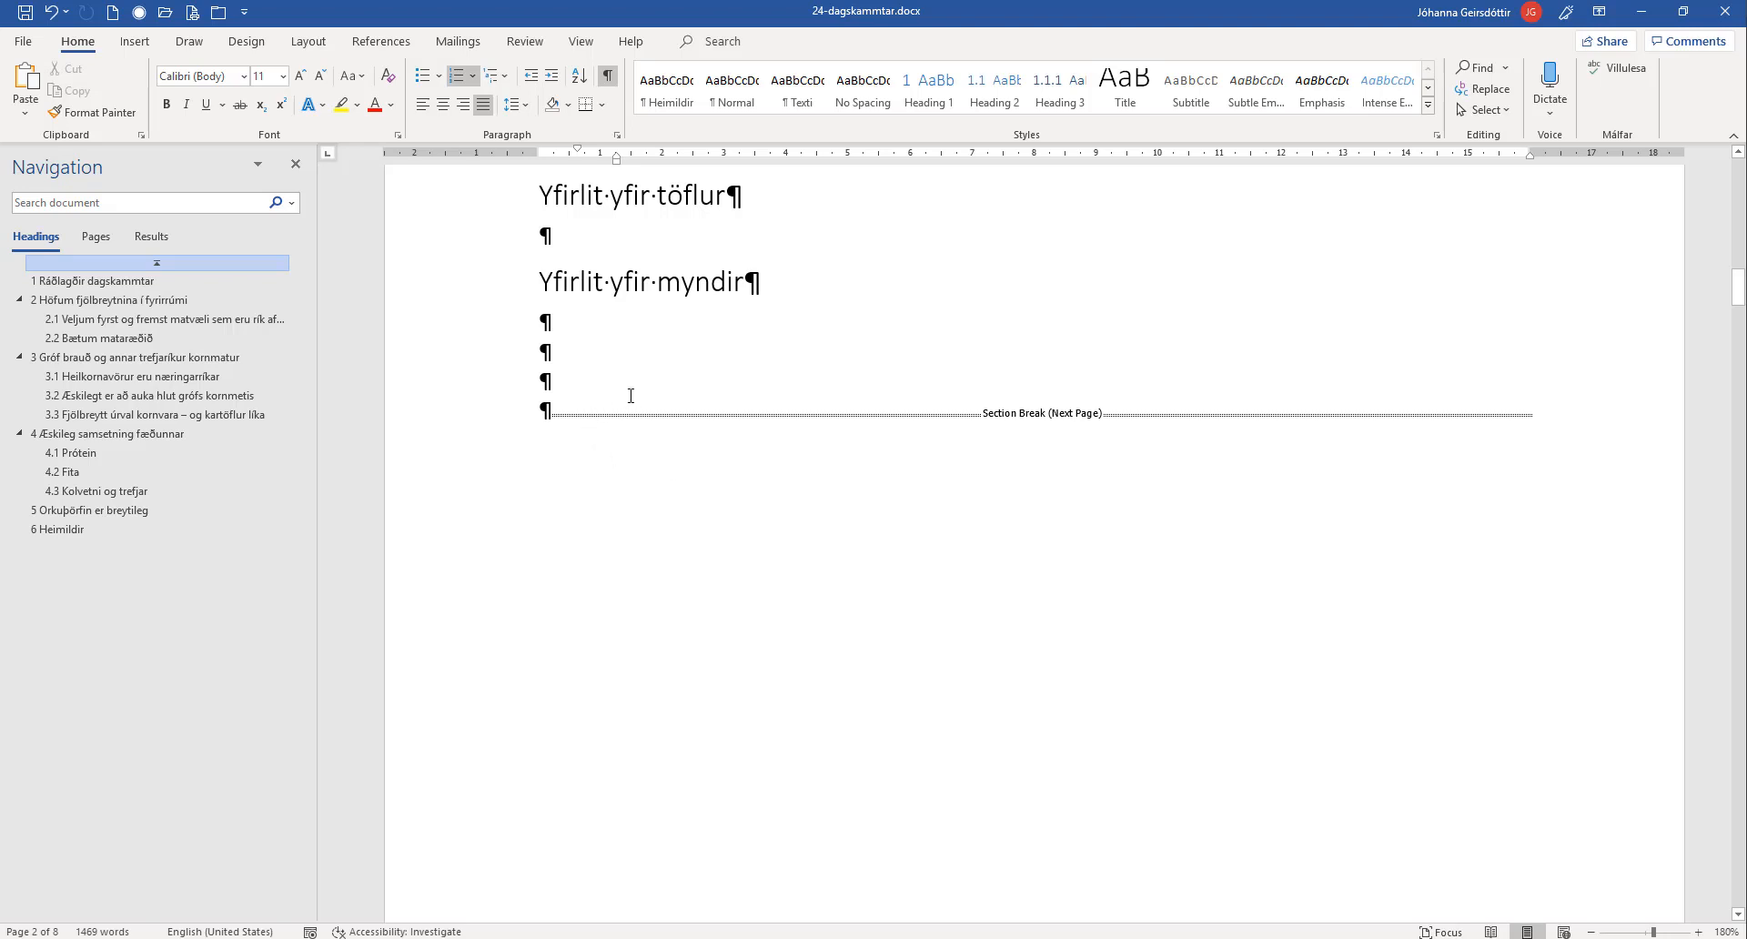
left_click(543, 409)
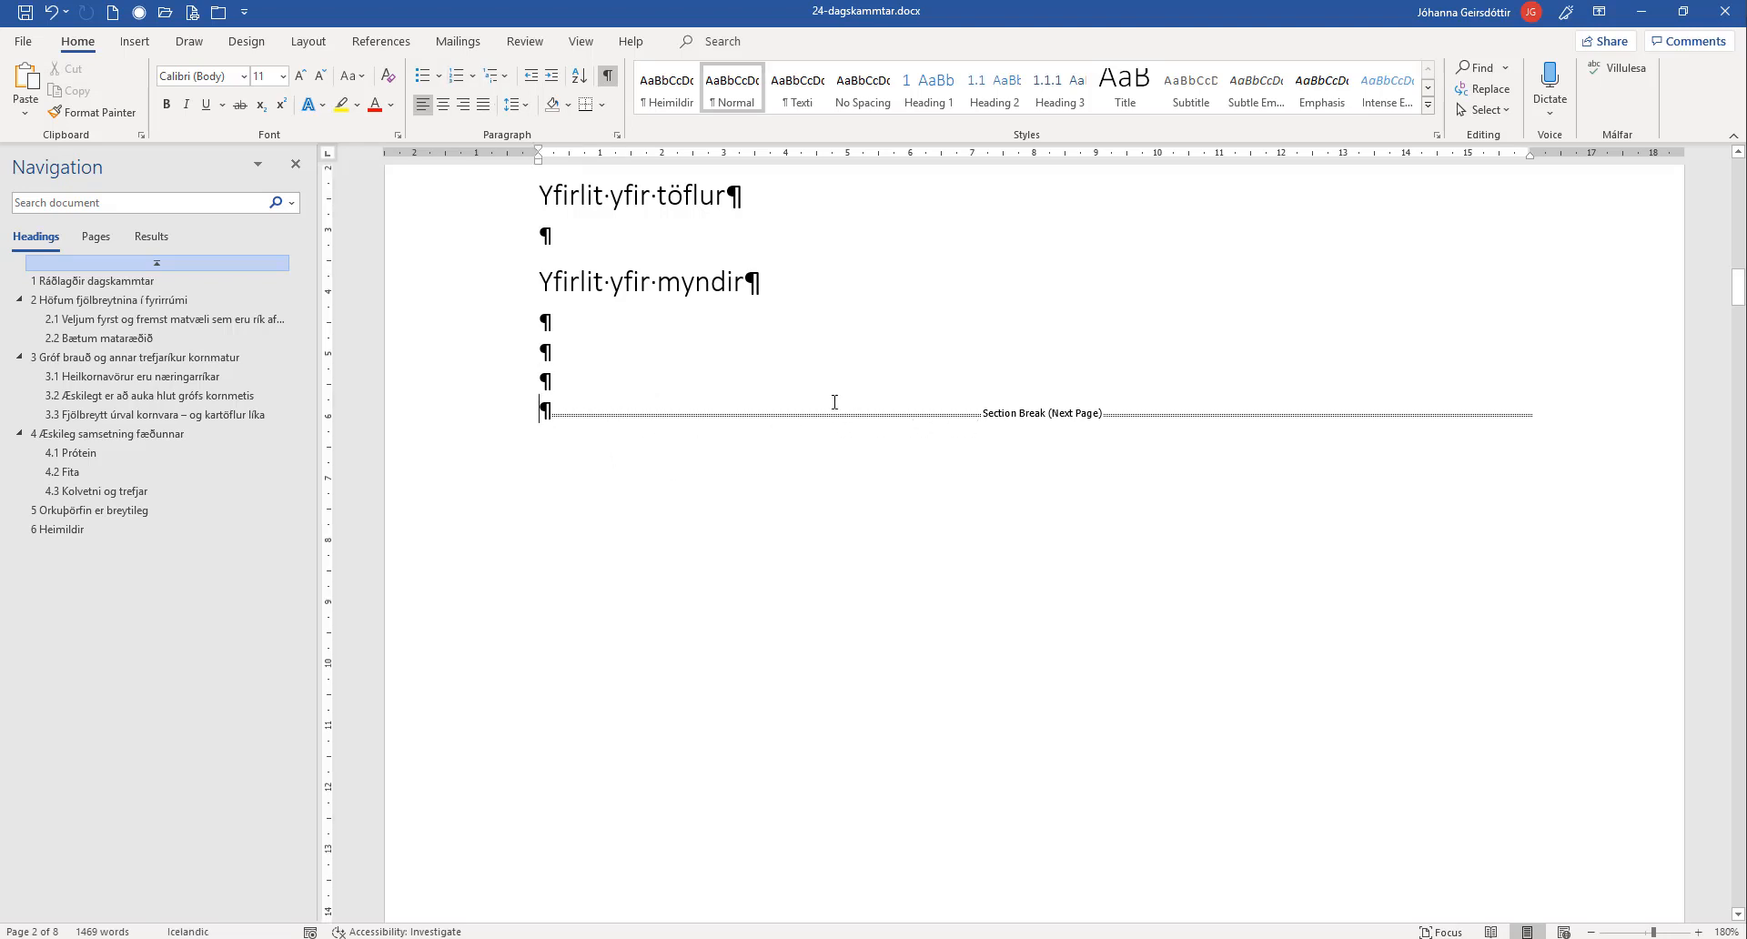
scroll(782, 401, "up", 2)
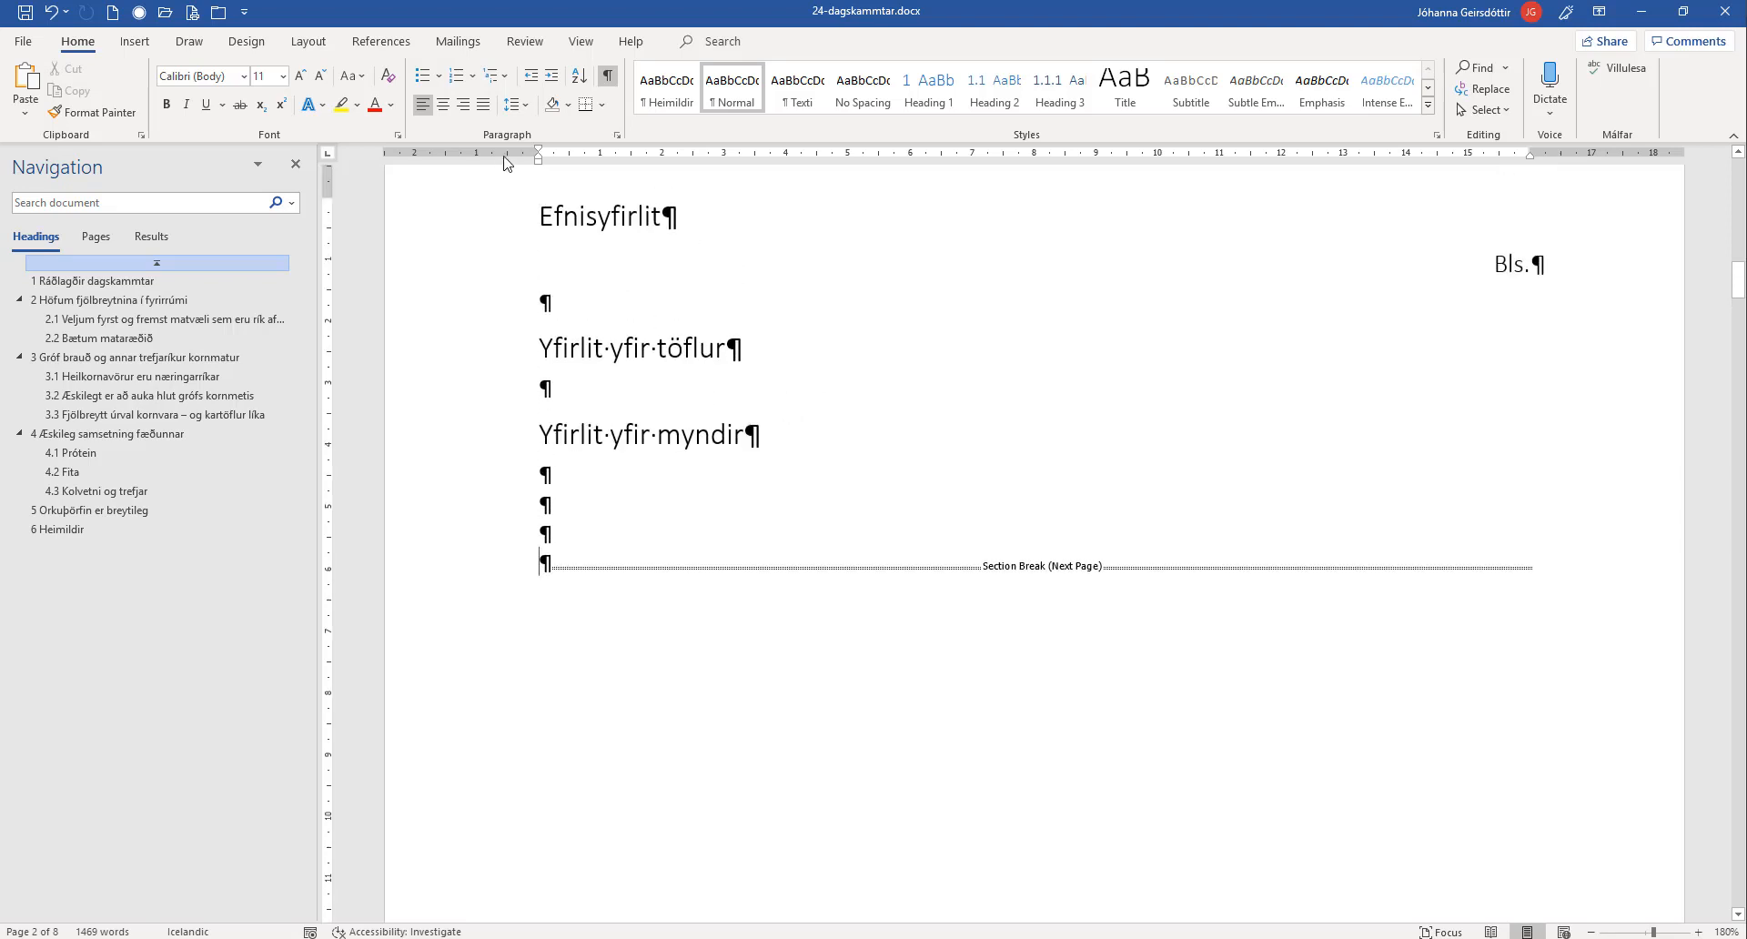